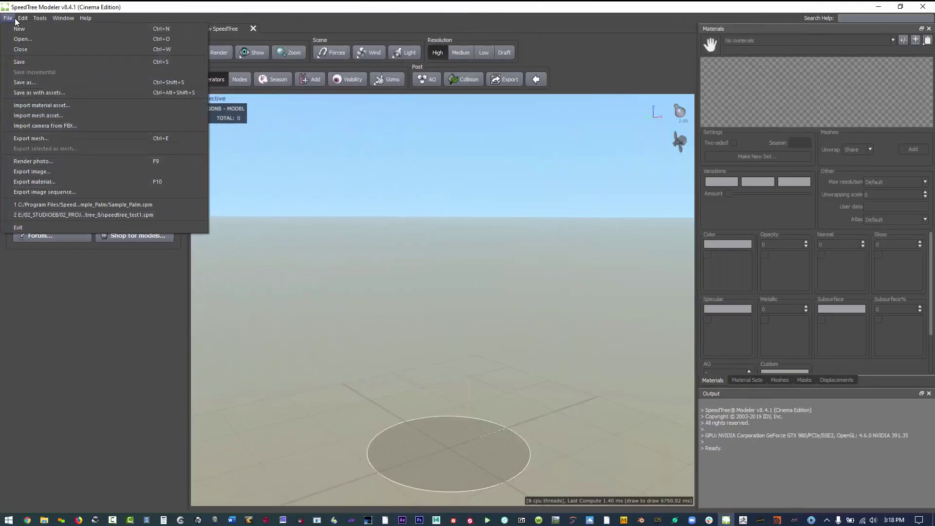
Open Sample_Pine.spm from the bundled SpeedTree sample trees folder.
left_click(22, 39)
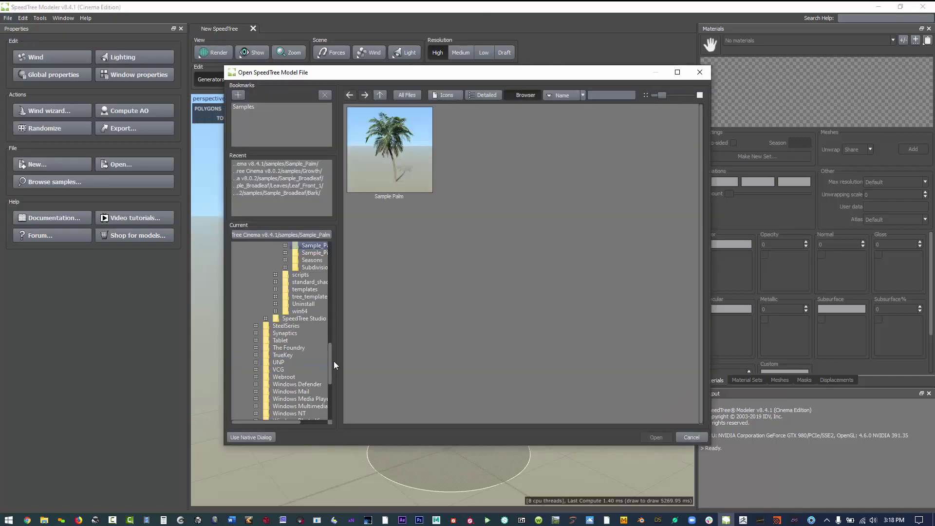
scroll(335, 350, "up", 2)
left_click(380, 95)
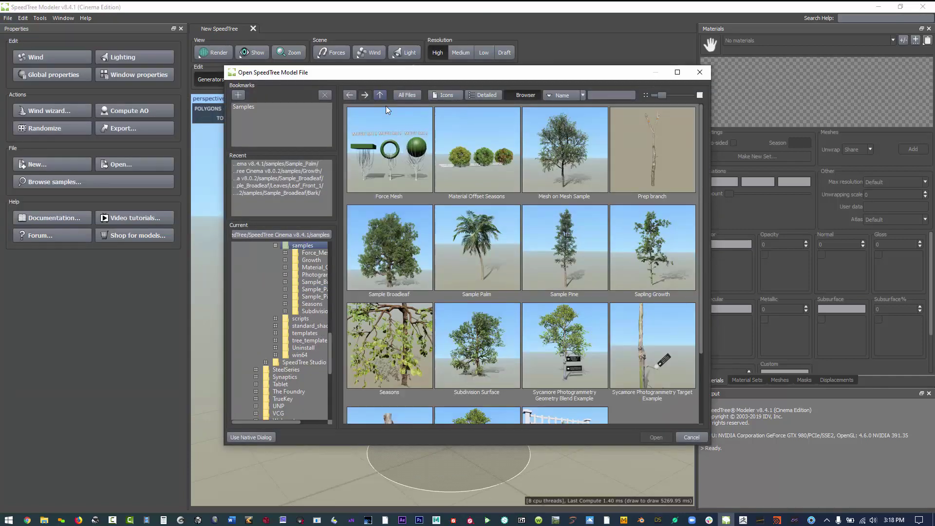
left_click(570, 247)
left_click(654, 436)
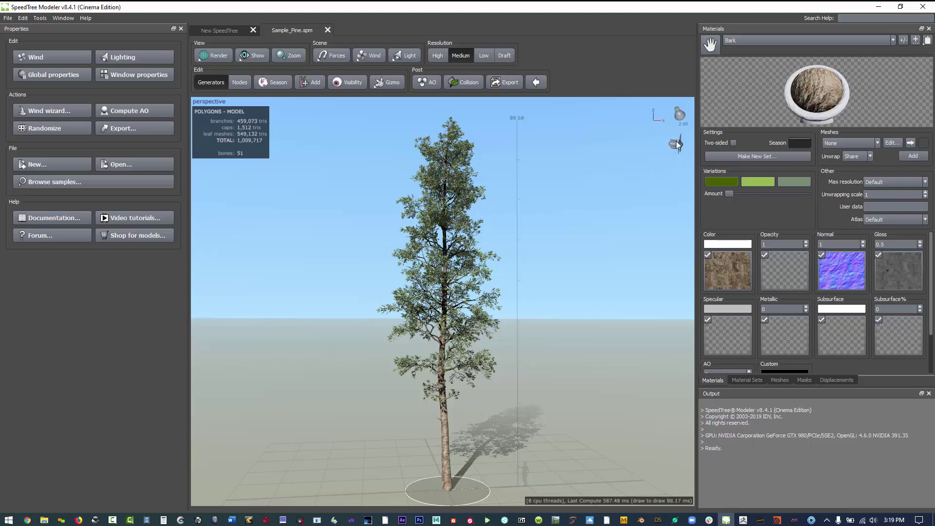
Turn on wind playback and run the Wind Wizard with Calm conditions.
left_click(677, 146)
left_click(701, 177)
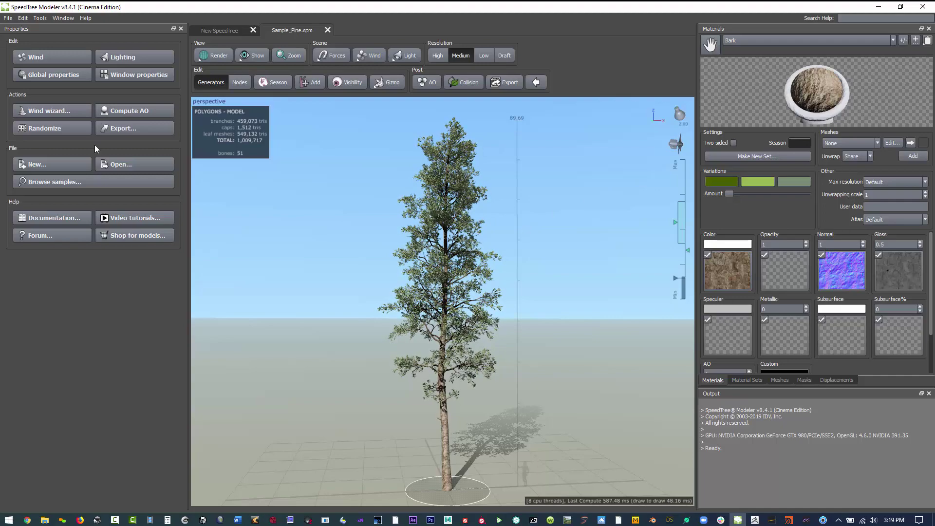
left_click(50, 111)
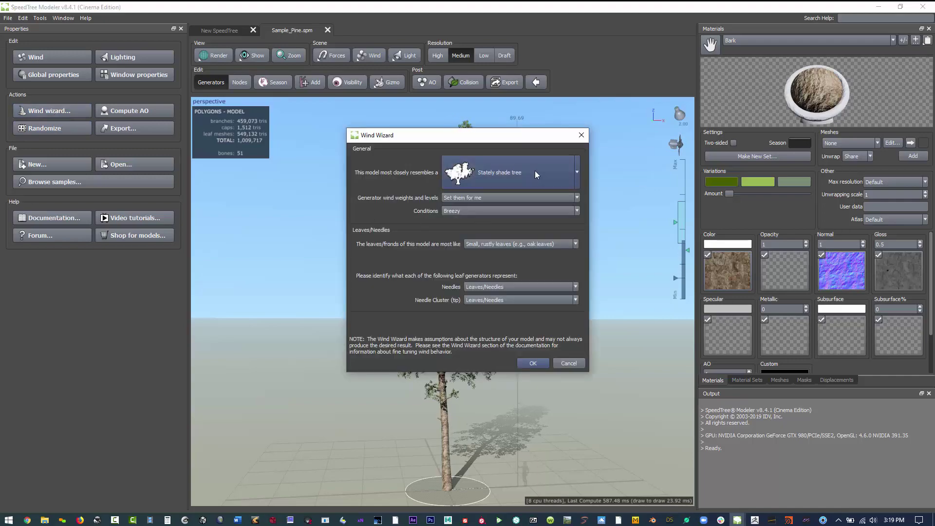
left_click(499, 209)
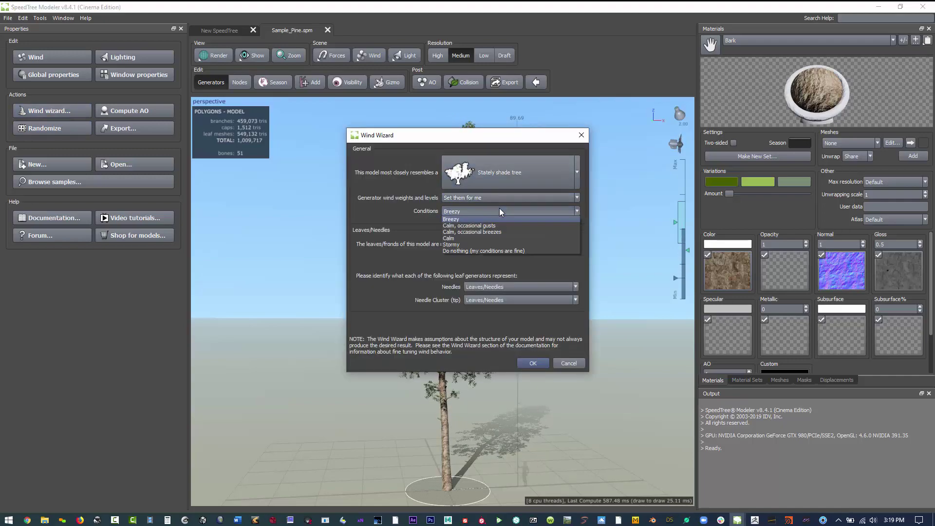
left_click(497, 238)
left_click(533, 363)
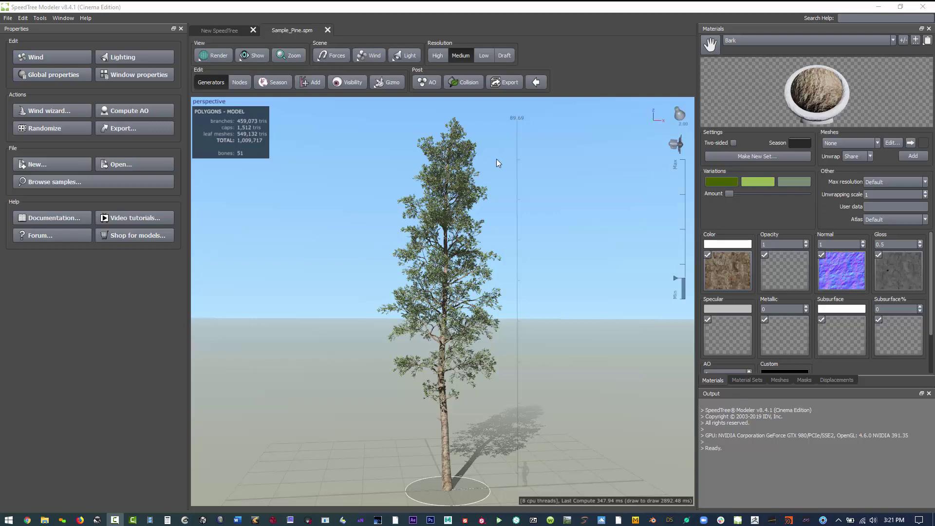
Select the pine's needles, then deselect them to return to the whole model.
scroll(435, 229, "down", 3)
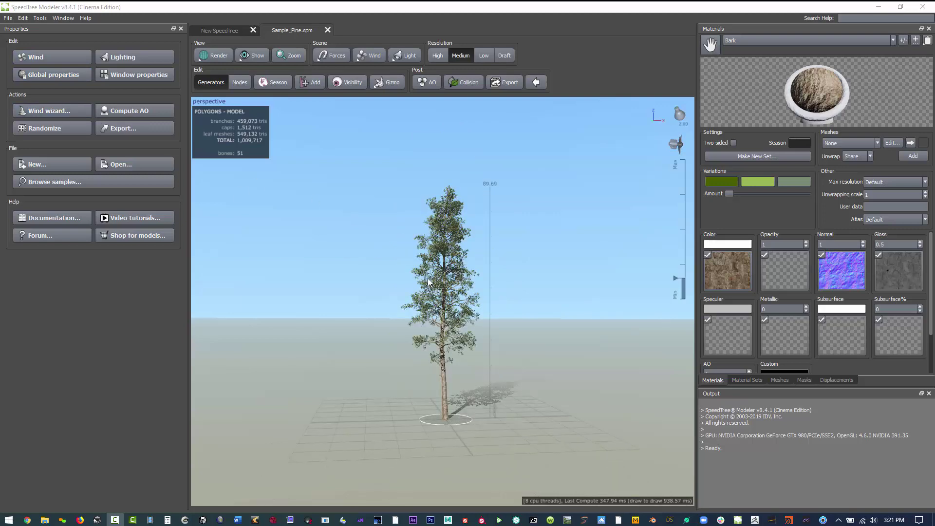
left_click(438, 284)
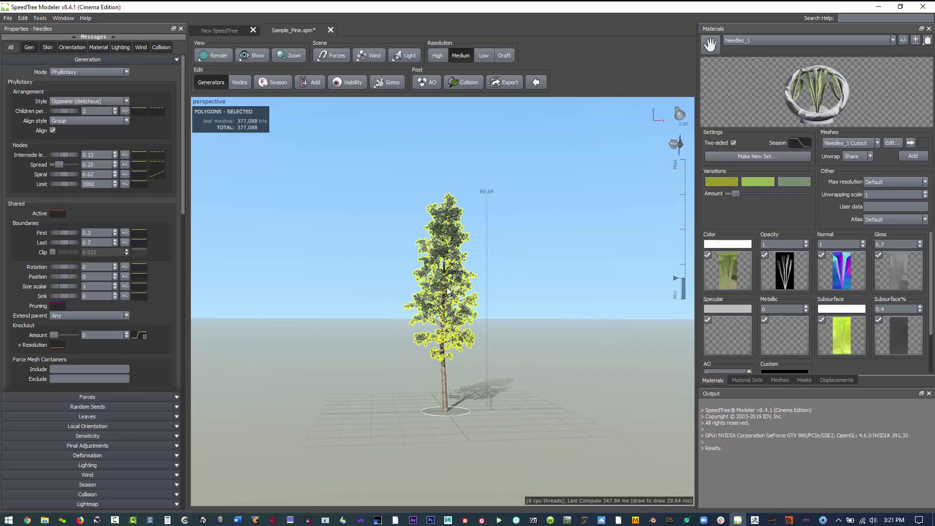
scroll(450, 288, "up", 2)
left_click(323, 205)
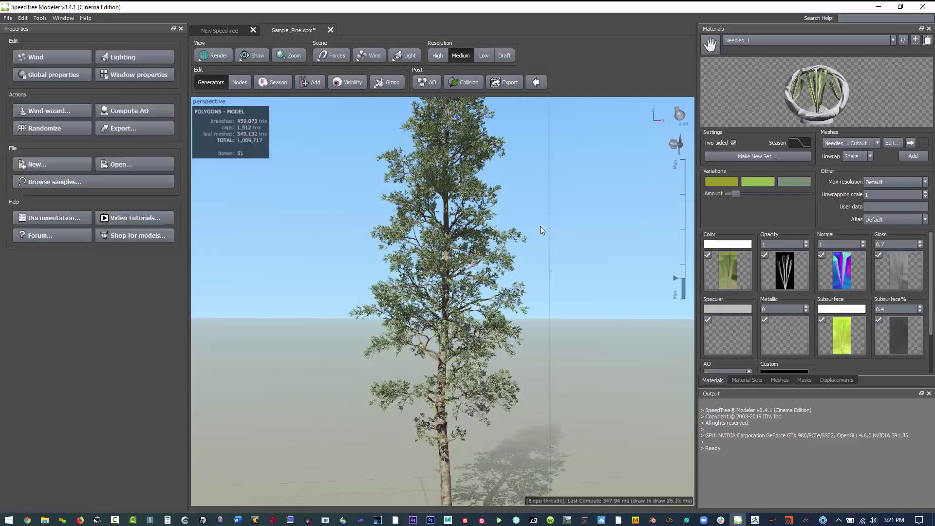
scroll(524, 220, "up", 3)
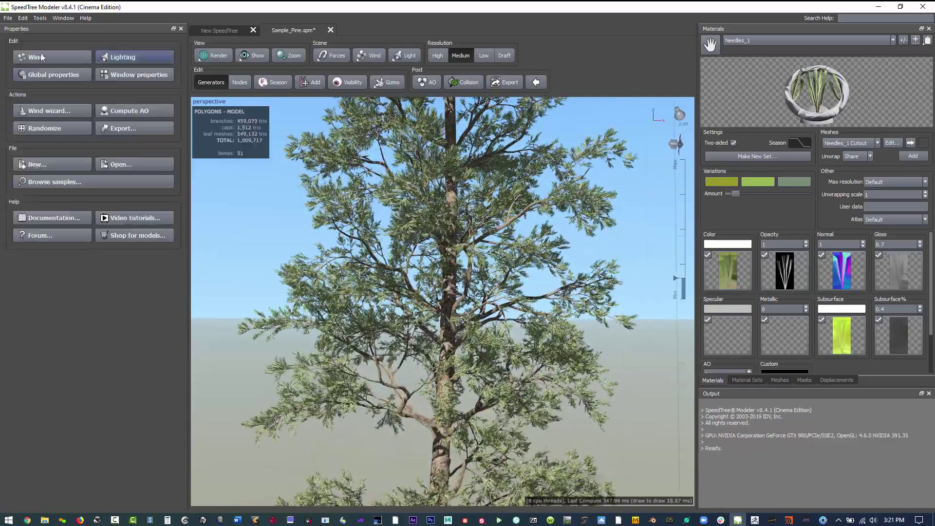
Rerun the Wind Wizard with Calm conditions and show the wind fan's properties.
left_click(51, 111)
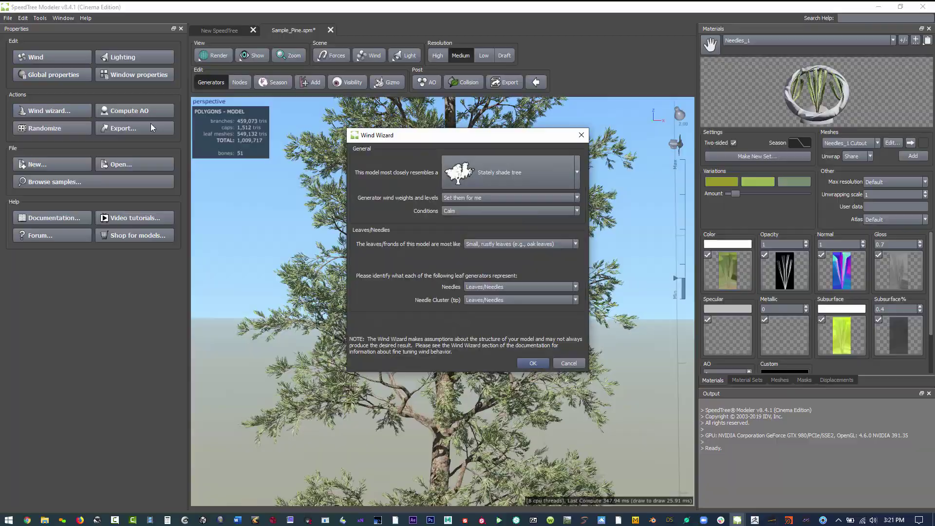
left_click_drag(477, 140, 245, 256)
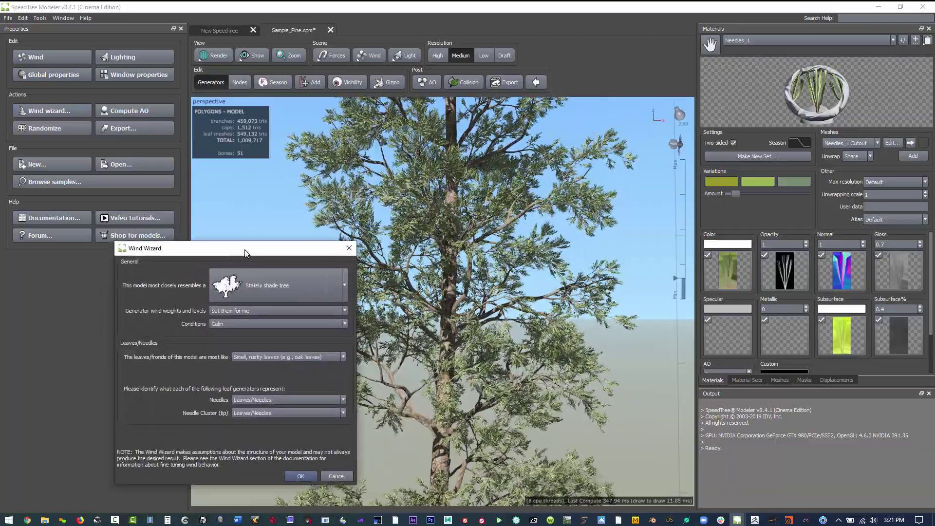
left_click(300, 478)
left_click(52, 57)
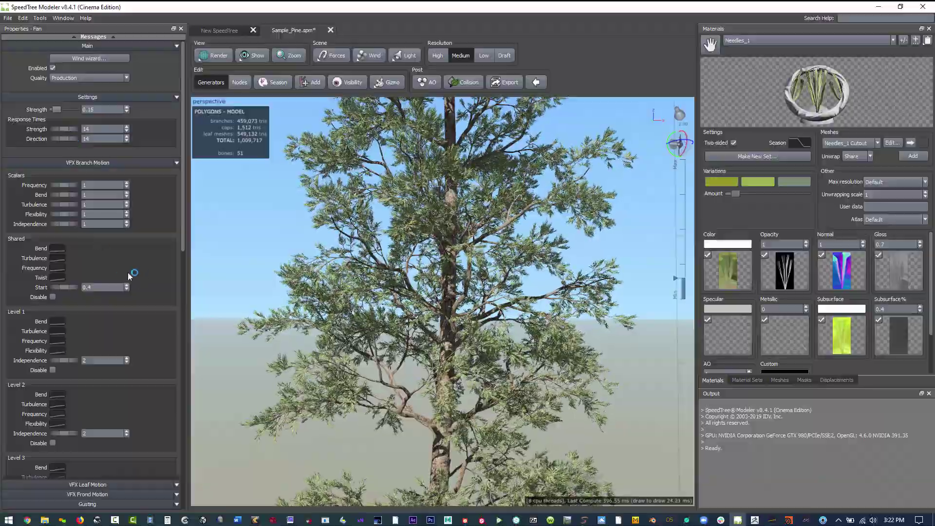
Lower the stormy end of the Group 2 turbulence and flutter frequency curves.
scroll(130, 303, "down", 10)
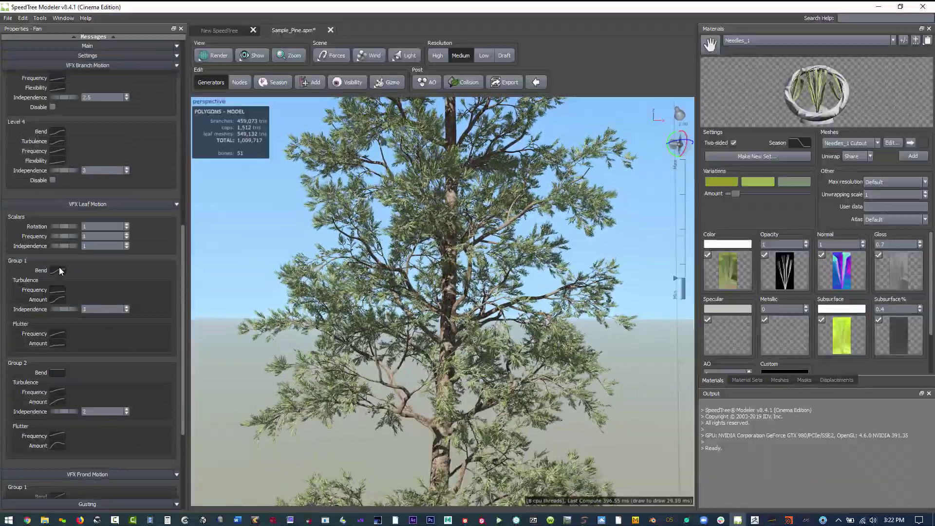
left_click(60, 272)
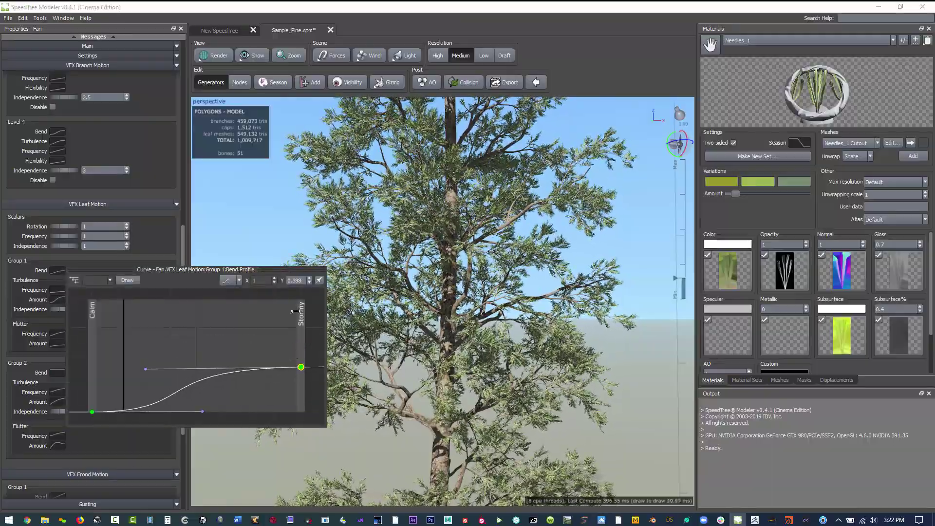
left_click(130, 255)
left_click(59, 333)
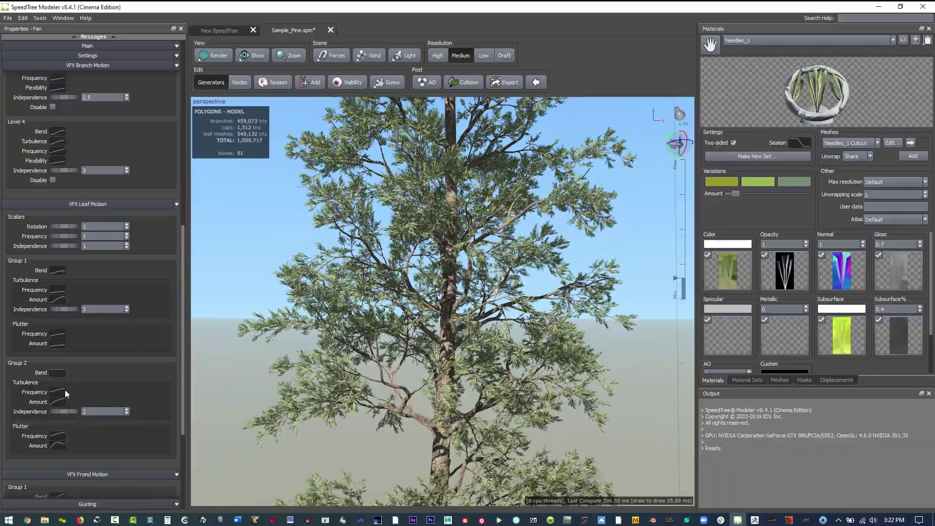
left_click(65, 391)
left_click_drag(300, 376, 301, 406)
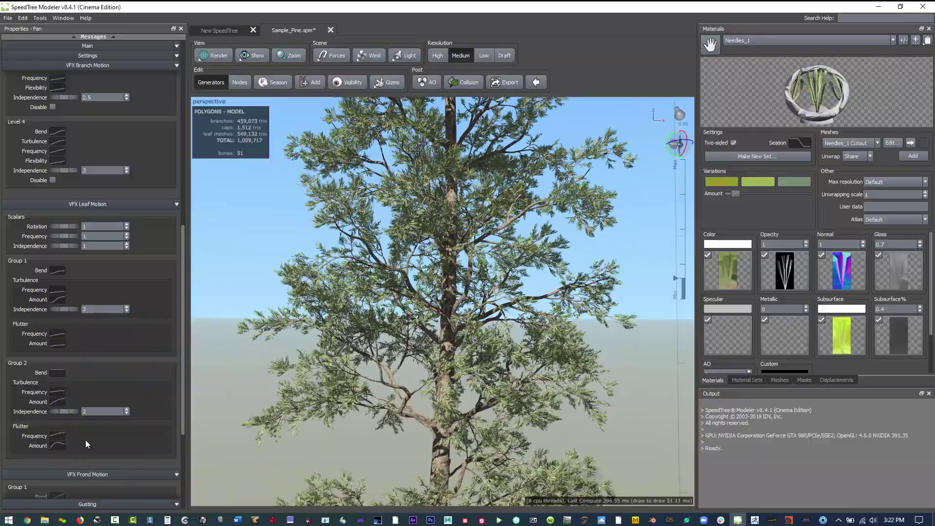
left_click(57, 435)
left_click_drag(300, 377, 301, 408)
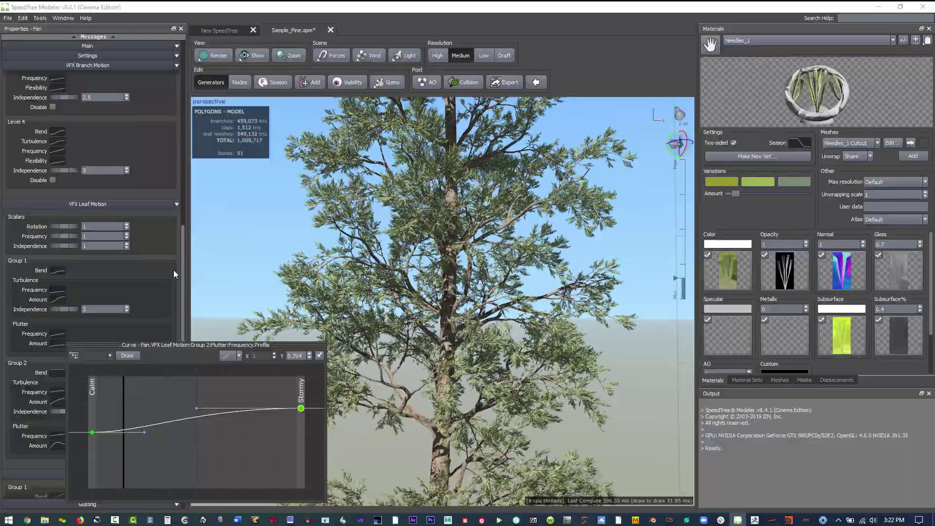
Lower wind strength to 0.047 and response-time strength to 13.46.
scroll(146, 223, "up", 3)
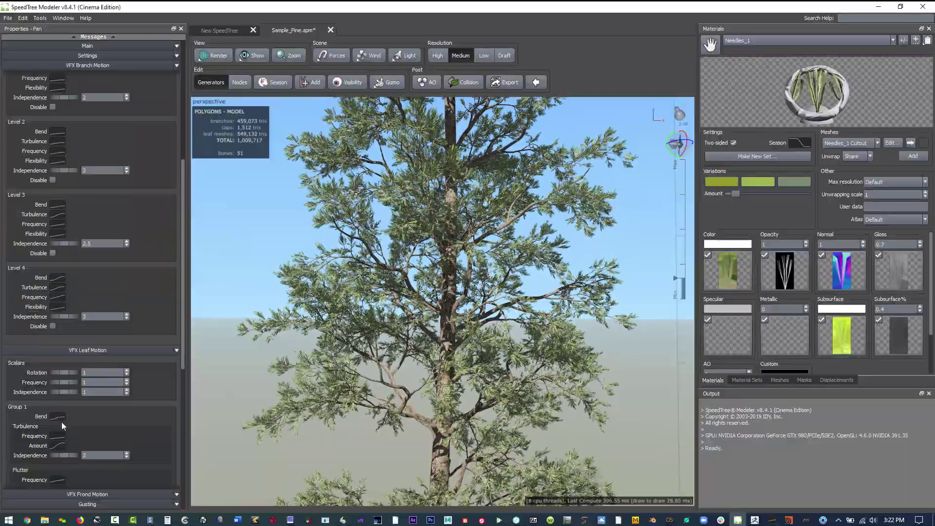
left_click(57, 416)
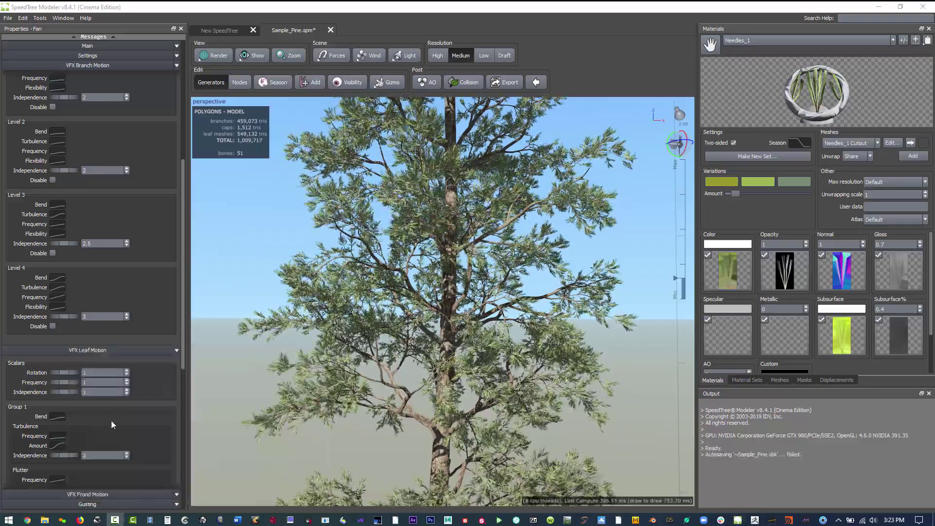
left_click_drag(265, 243, 278, 248)
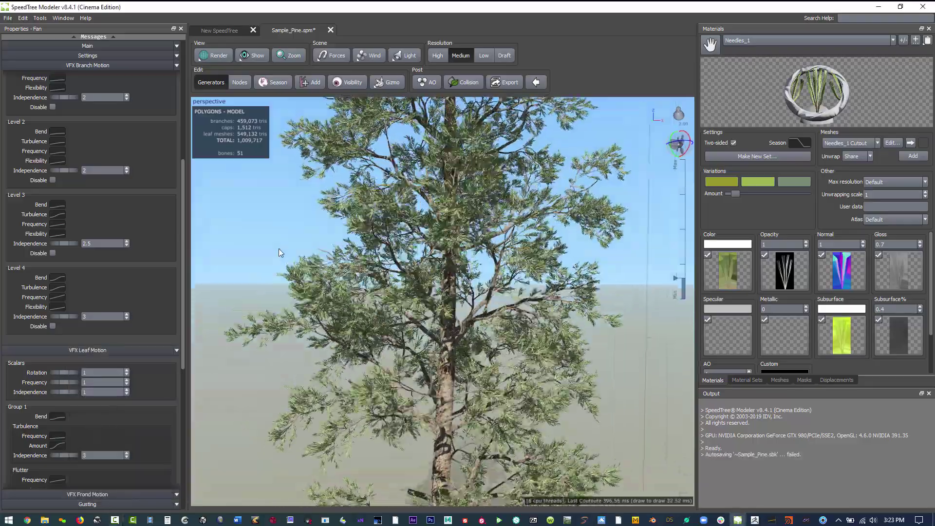
scroll(109, 219, "up", 10)
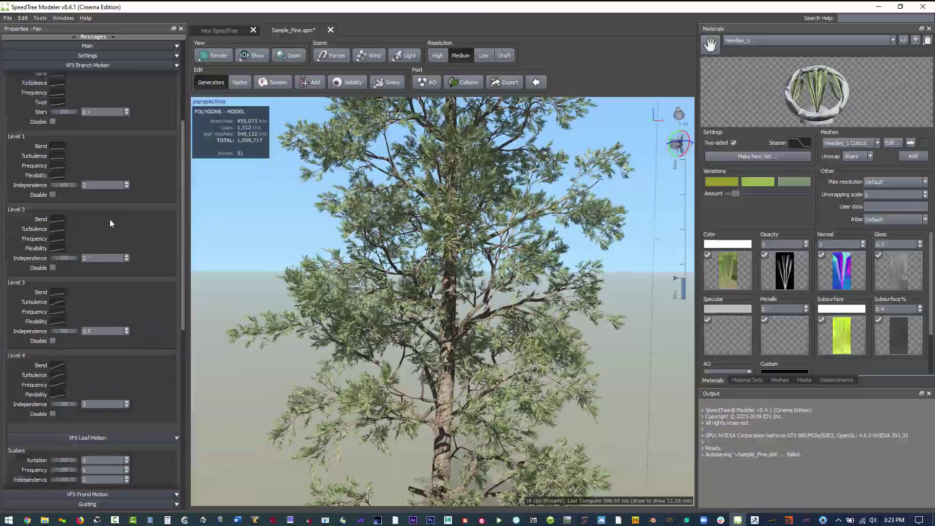
left_click_drag(61, 111, 54, 107)
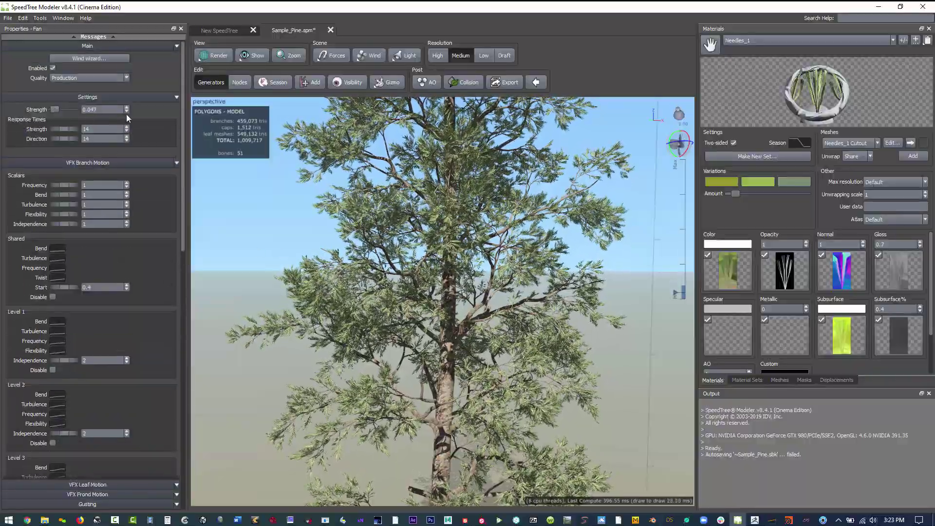
left_click_drag(72, 129, 52, 130)
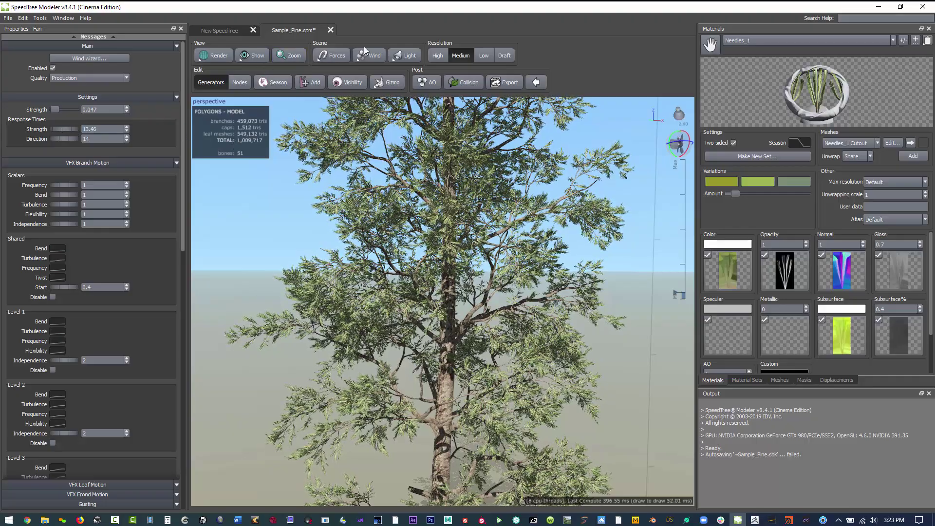
Create a pine folder and save the mesh export there as Sample_Pine.obj.
left_click(506, 82)
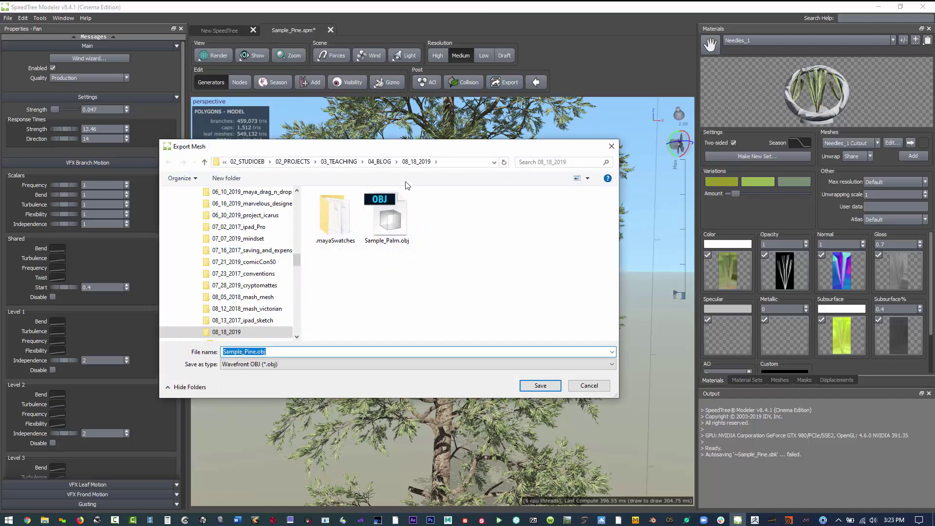
right_click(433, 257)
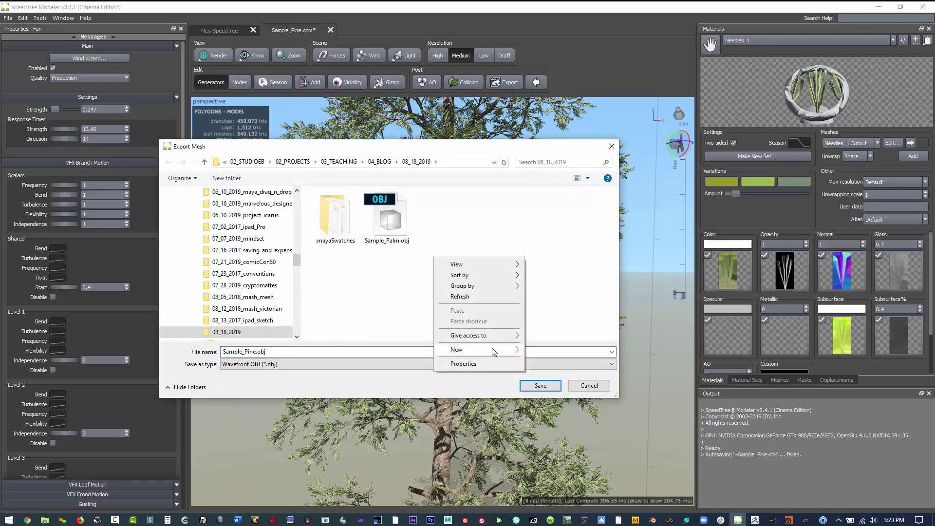
mouse_move(493, 351)
left_click(545, 350)
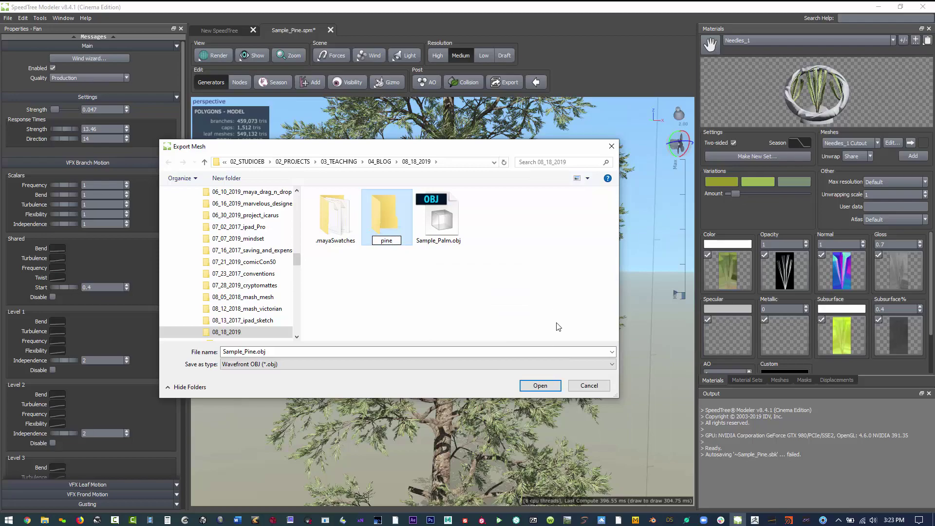
key("Return")
double_click(391, 221)
left_click(535, 385)
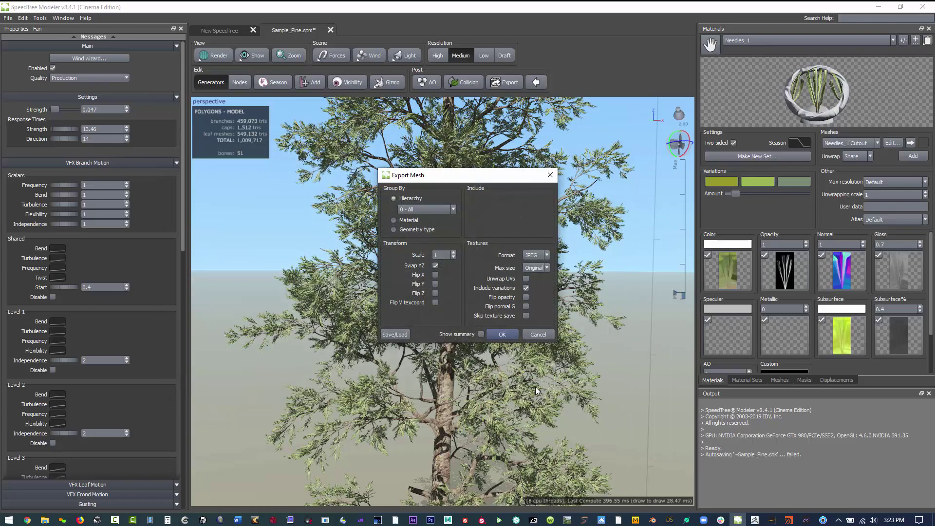
Export the mesh with hierarchy level 0 - All, grouped by hierarchy.
left_click(452, 209)
left_click(450, 209)
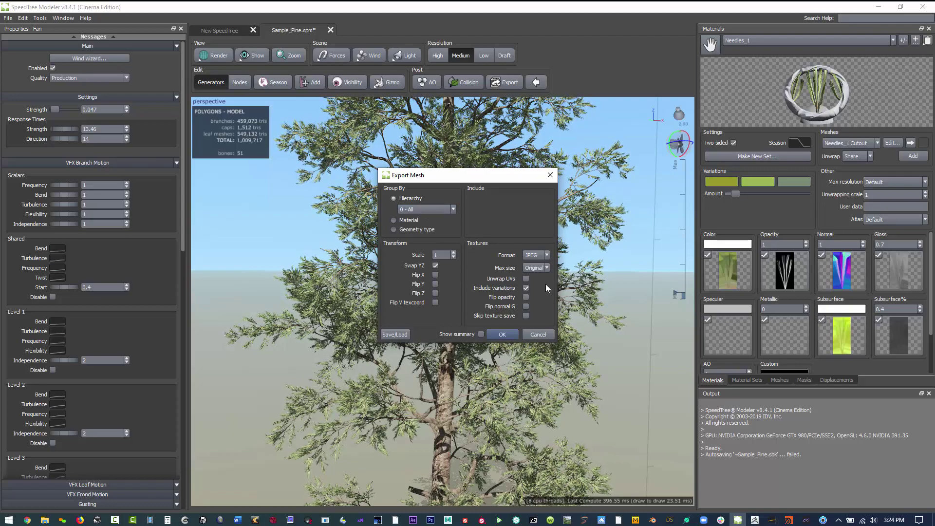
left_click(393, 229)
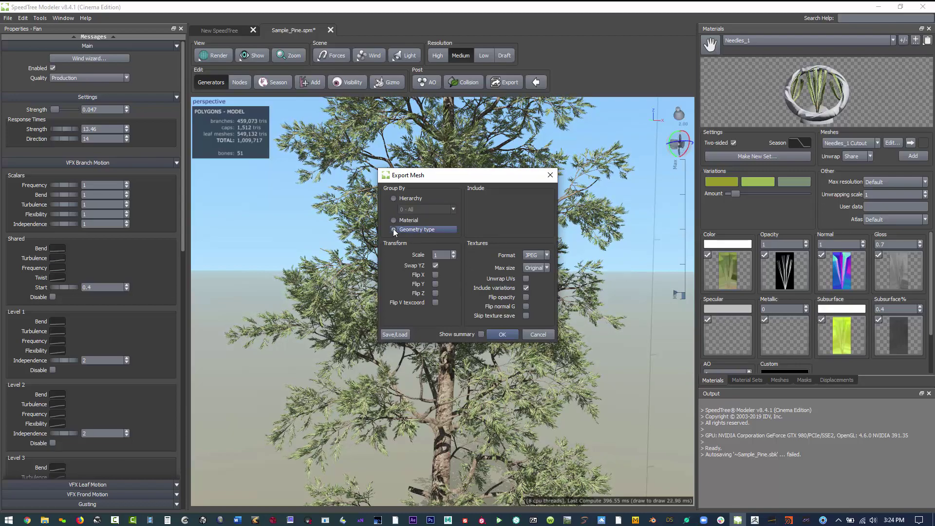
left_click(394, 197)
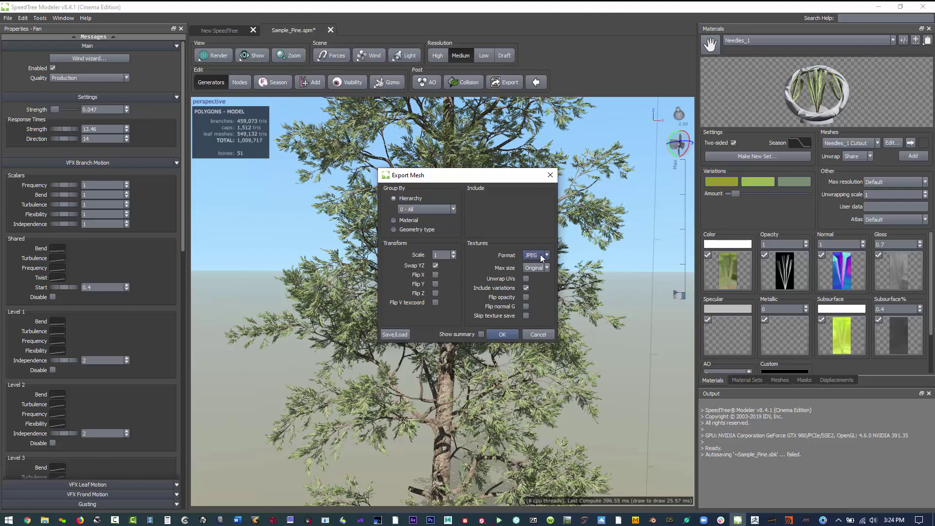
left_click(497, 335)
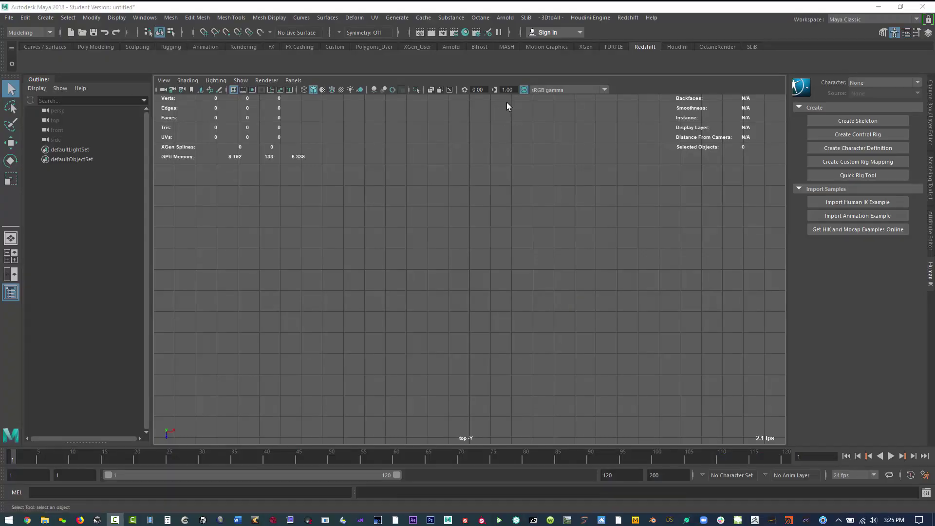
Switch the viewport to the persp camera and import Sample_Pine.obj.
left_click(294, 80)
mouse_move(314, 90)
left_click(401, 90)
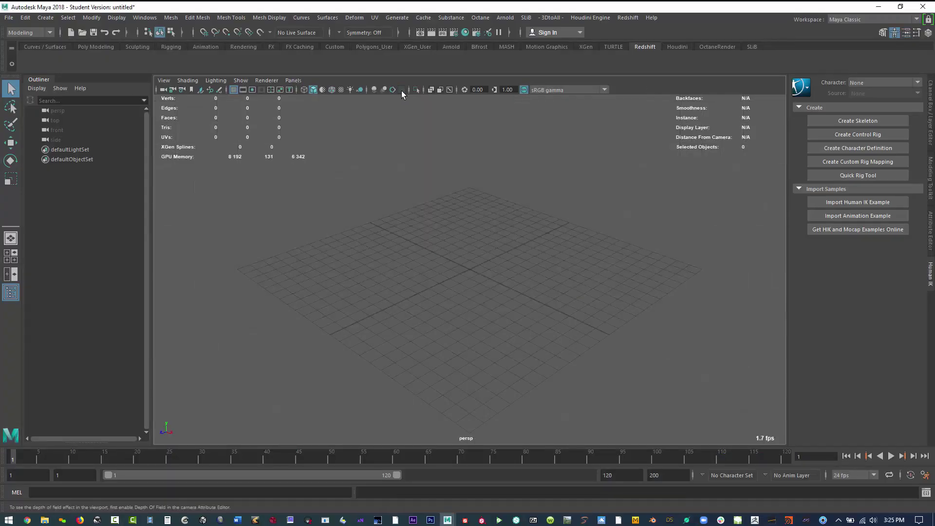
left_click(9, 19)
left_click(29, 125)
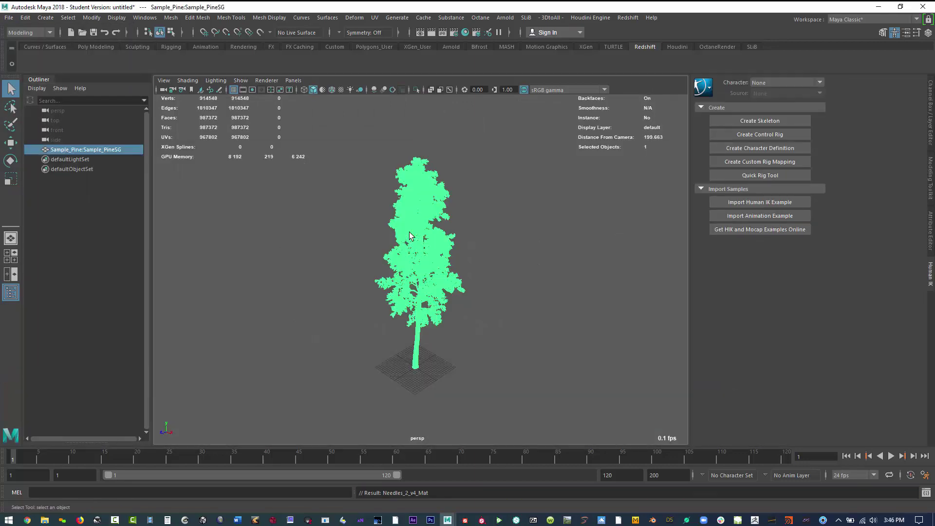
Add the Etnies_Park_Center_3k HDRI dome light from SLiB's HDR_labs collection for Redshift.
left_click(509, 305)
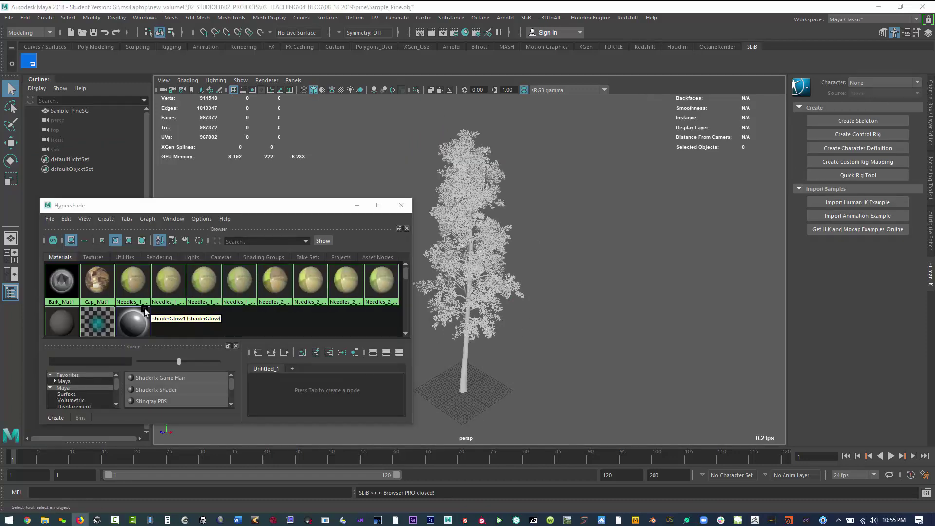
left_click(29, 61)
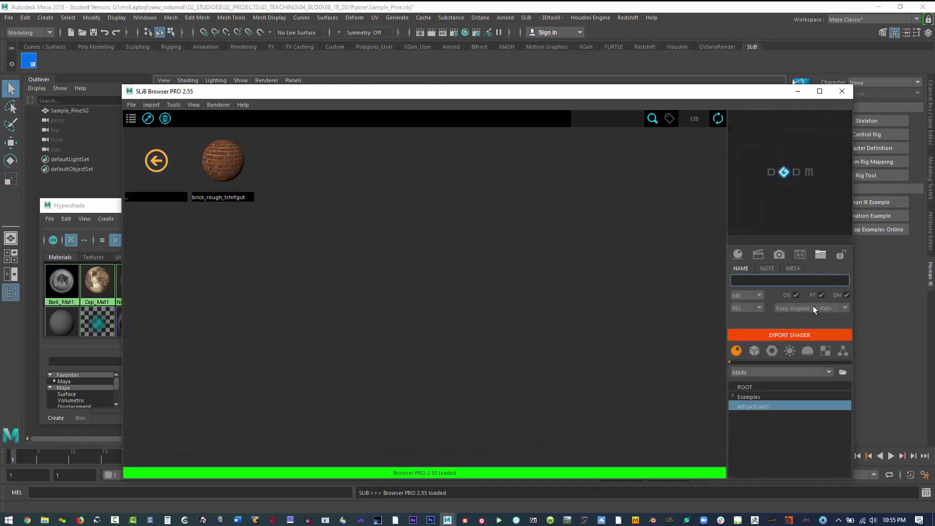
left_click(806, 351)
left_click(219, 105)
left_click(224, 138)
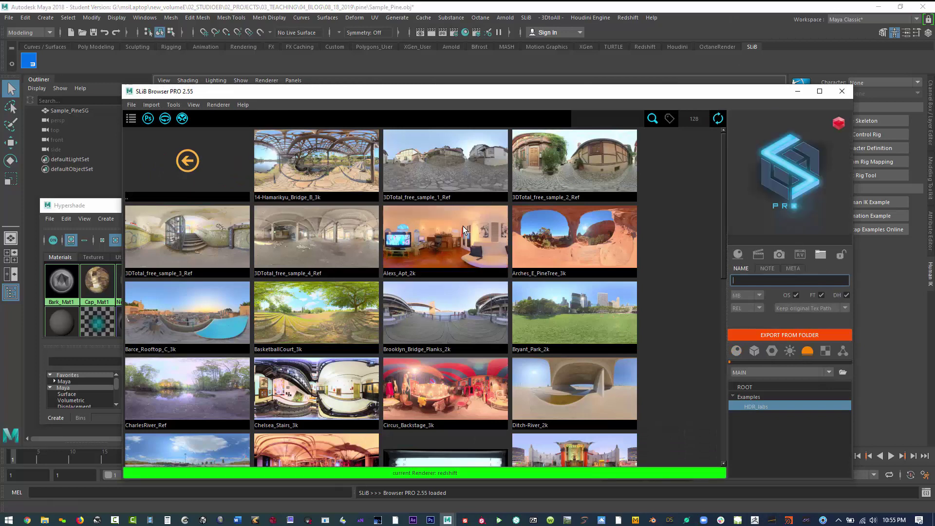
scroll(244, 394, "down", 1)
double_click(220, 418)
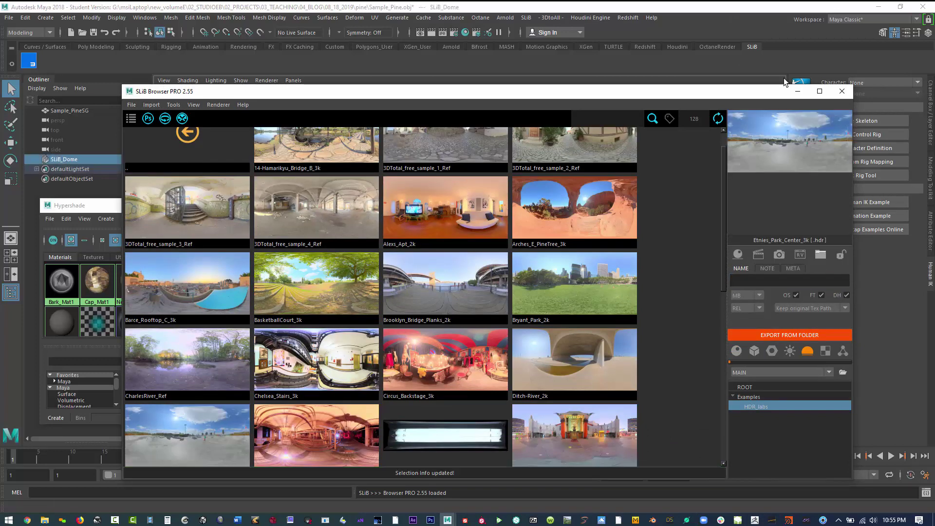
left_click(842, 92)
mouse_move(244, 207)
left_mouse_down()
mouse_move(494, 273)
mouse_move(214, 211)
mouse_move(241, 208)
left_mouse_up()
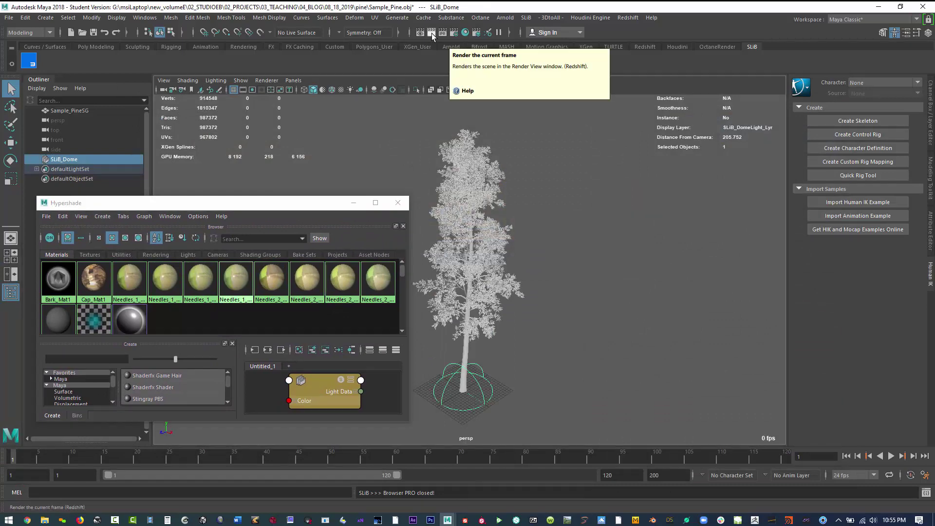
Render the current frame in Redshift and arrange the render and Hypershade windows.
left_click(431, 33)
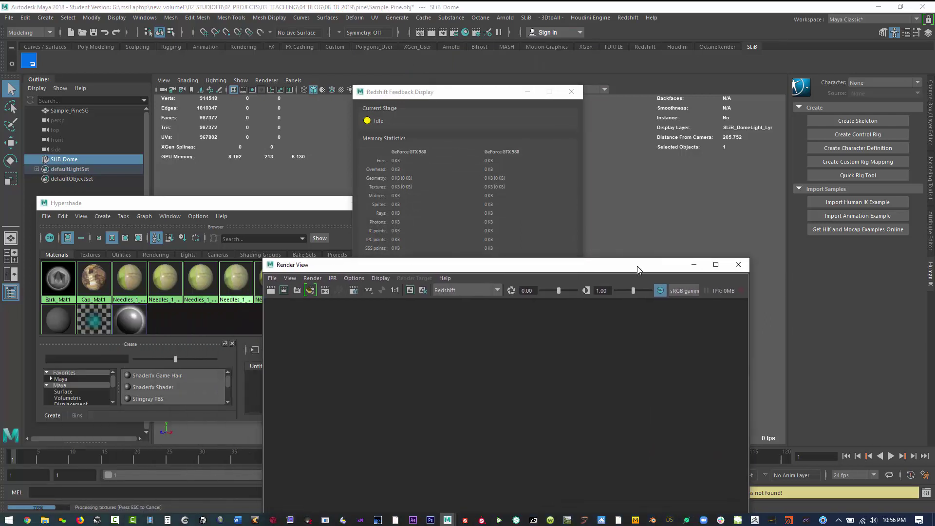
left_click_drag(637, 266, 702, 144)
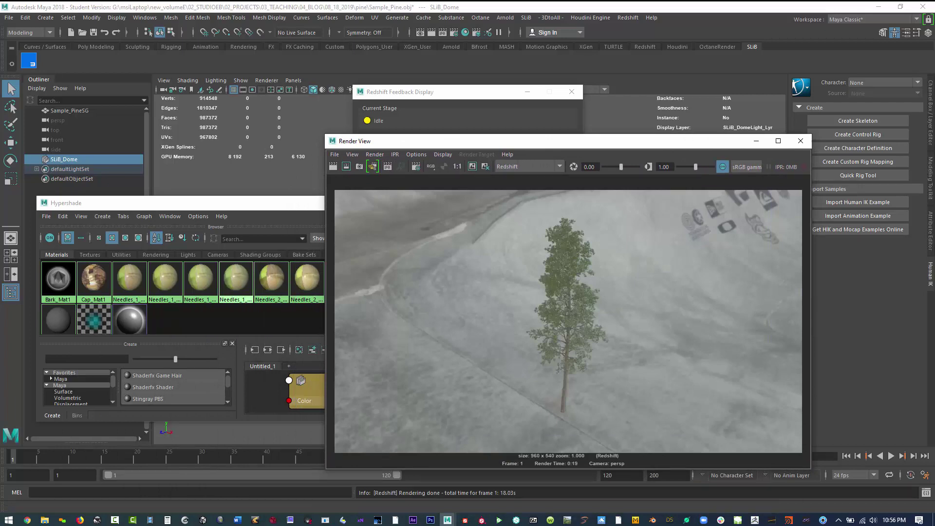
left_click_drag(691, 142, 762, 348)
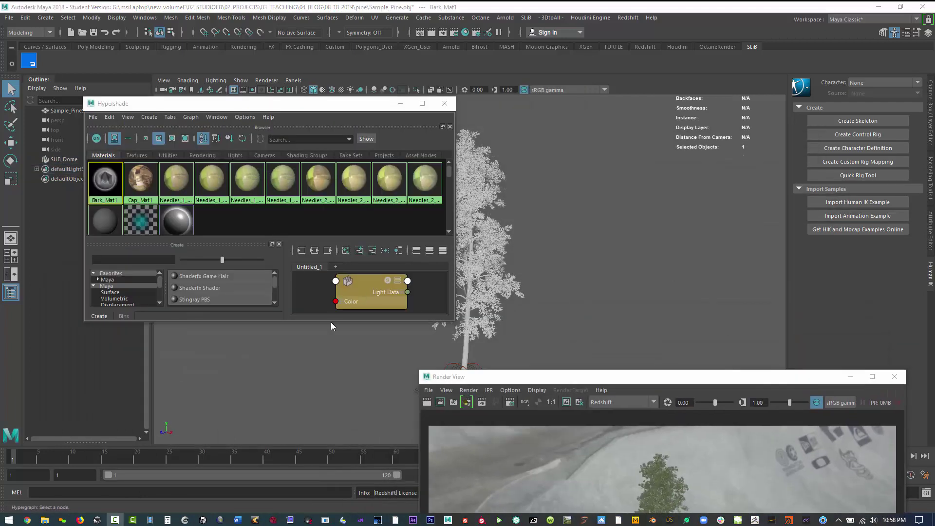
left_click_drag(331, 322, 224, 445)
Create a new Redshift material and review its attributes alongside Bark_Mat1.
type("ed")
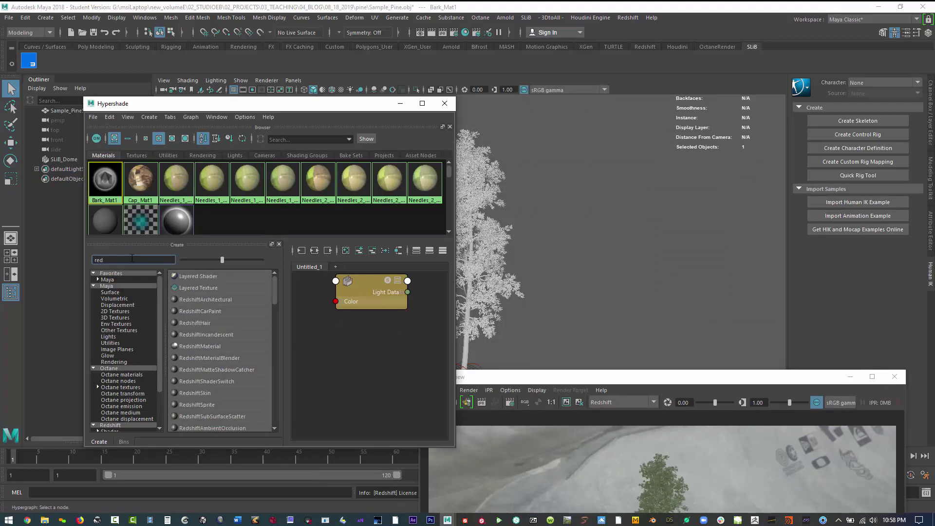
left_click(176, 341)
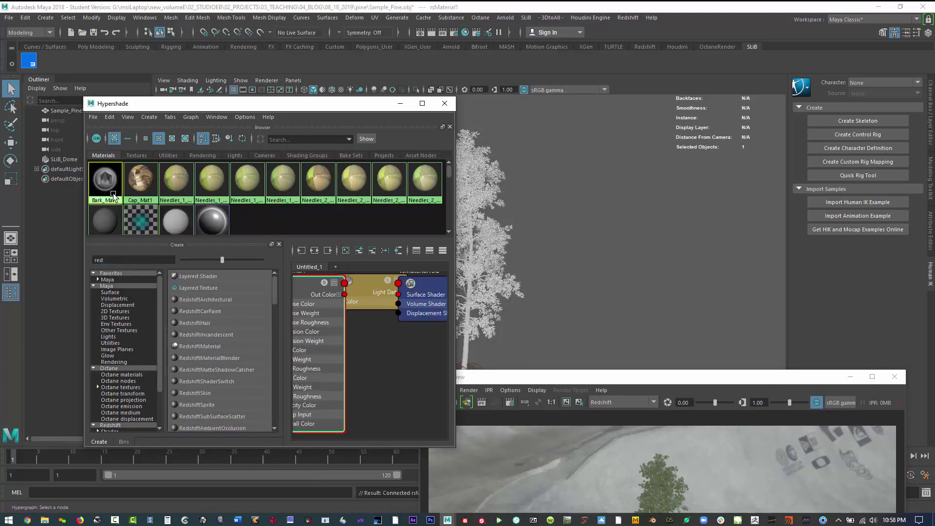
key("ctrl+a")
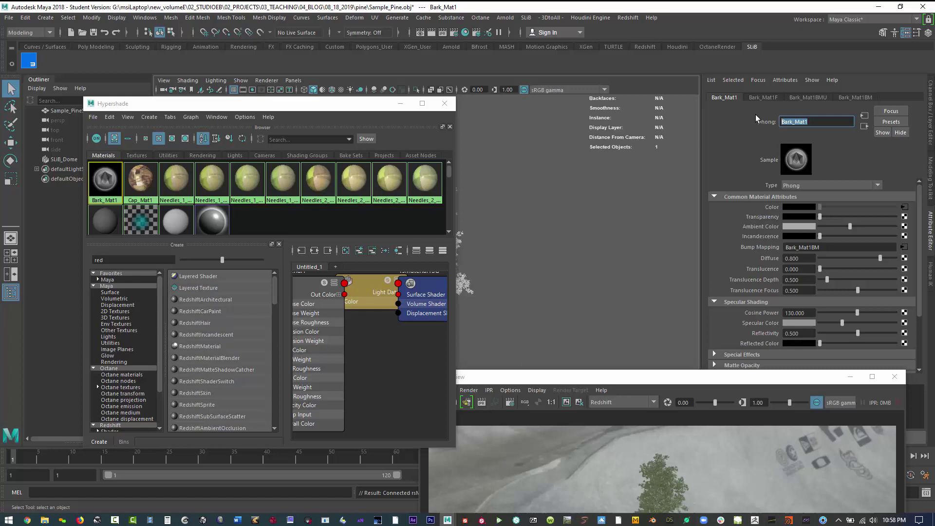
scroll(238, 203, "down", 1)
left_click(175, 197)
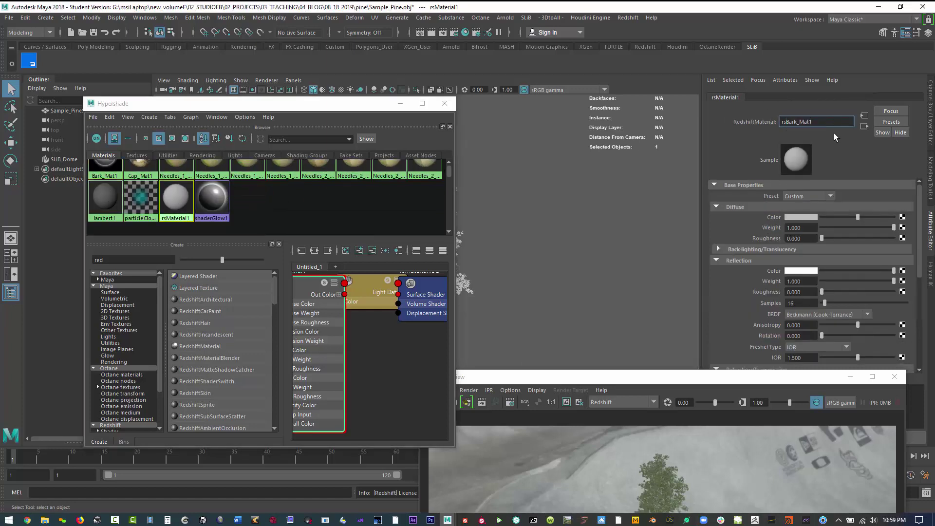
left_click(256, 197)
scroll(264, 220, "up", 1)
Select the faces using Bark_Mat1 and assign rsBark_Mat1 to them.
left_click(108, 178)
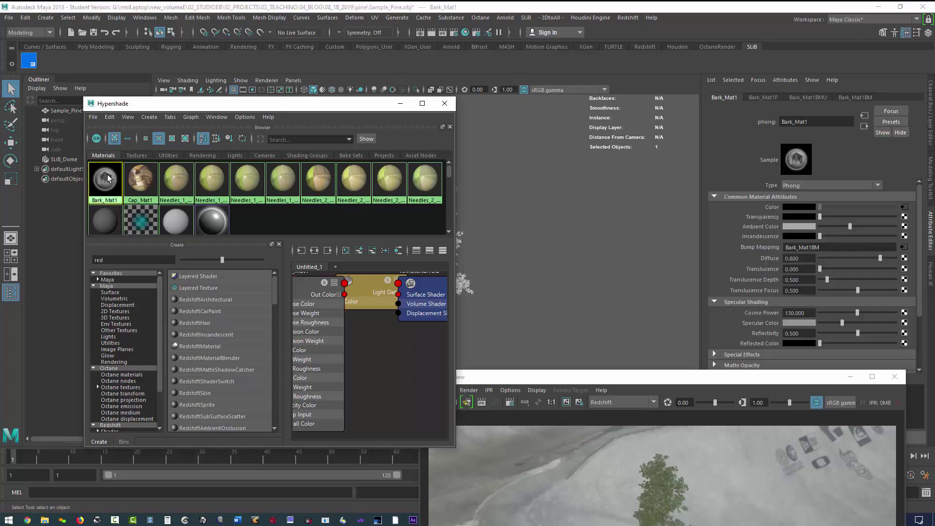
right_click(108, 177)
left_click(161, 176)
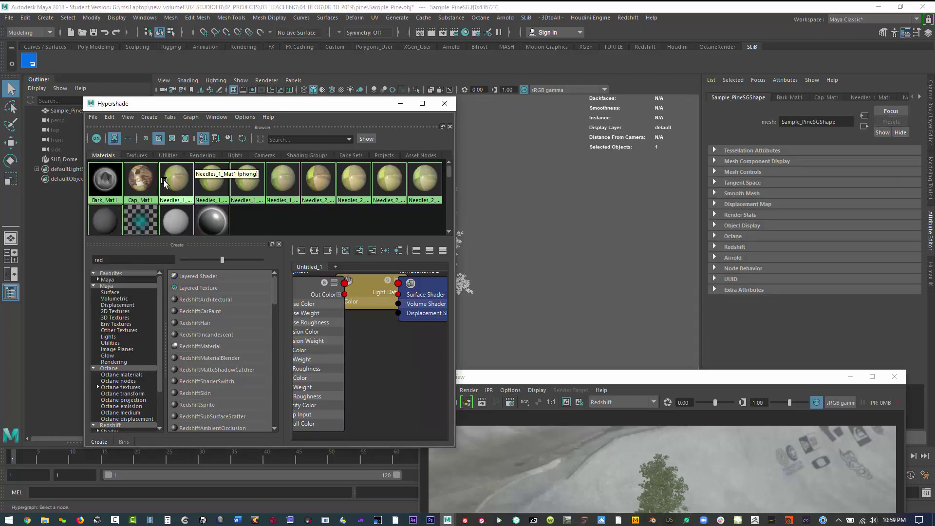
scroll(205, 180, "down", 1)
left_click(181, 200)
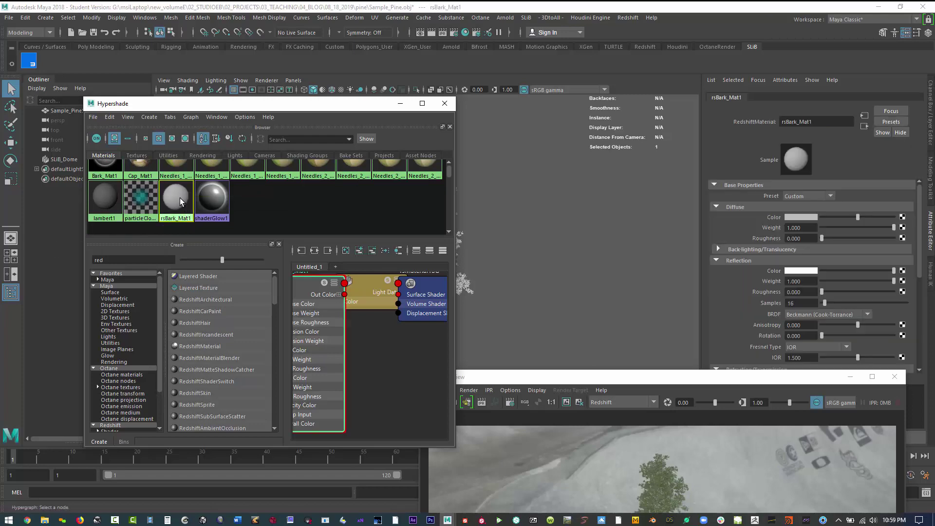
left_click_drag(284, 103, 667, 114)
right_click_drag(491, 179, 567, 180)
right_click(561, 211)
right_click_drag(561, 212, 564, 185)
left_click_drag(557, 119, 124, 137)
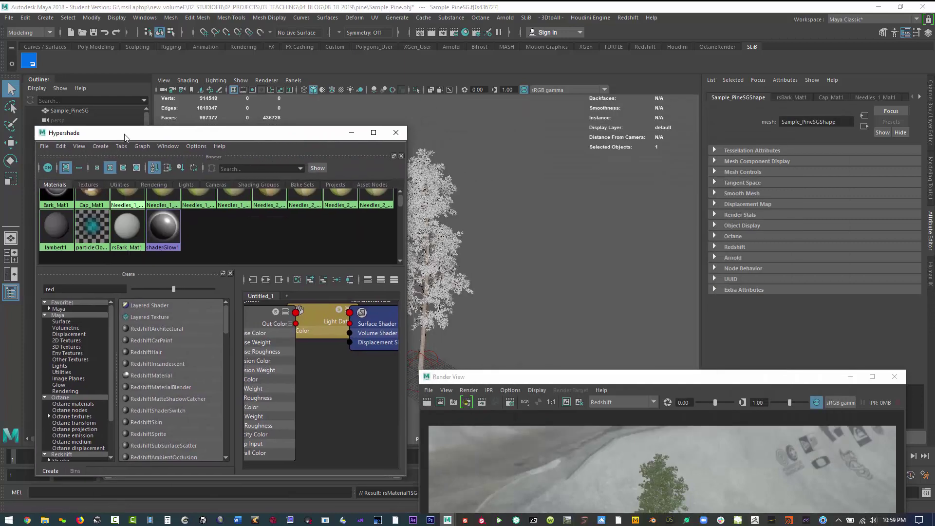
Connect a new File texture node to rsBark_Mat1's Diffuse Color.
left_click(67, 205)
left_click(904, 208)
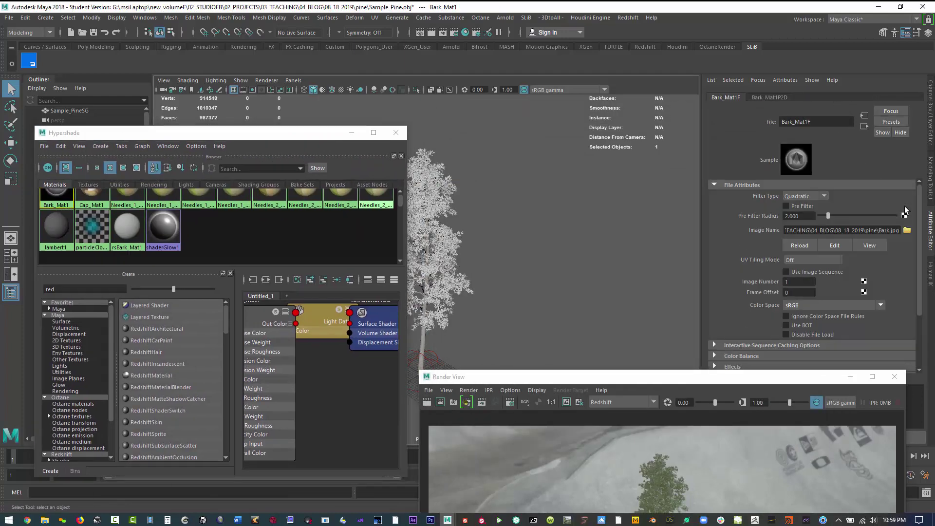
left_click(126, 226)
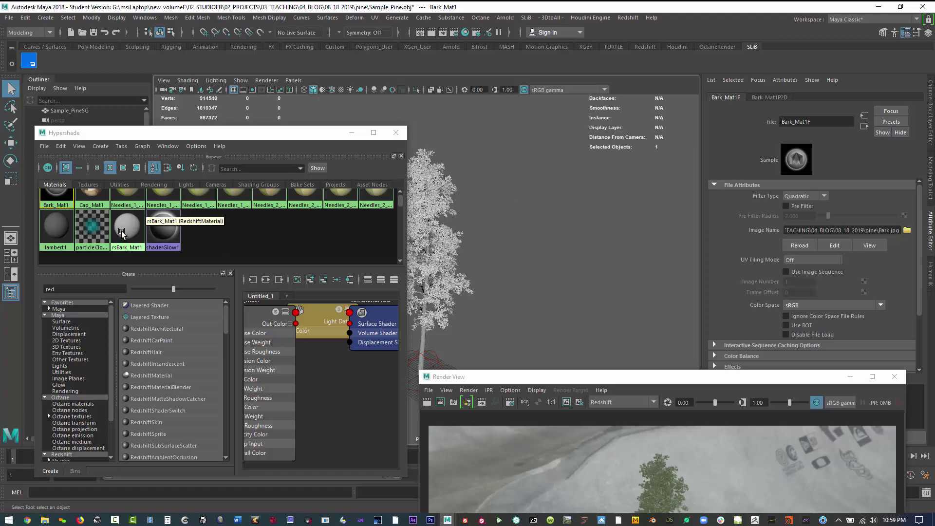
left_click(902, 217)
left_click(525, 188)
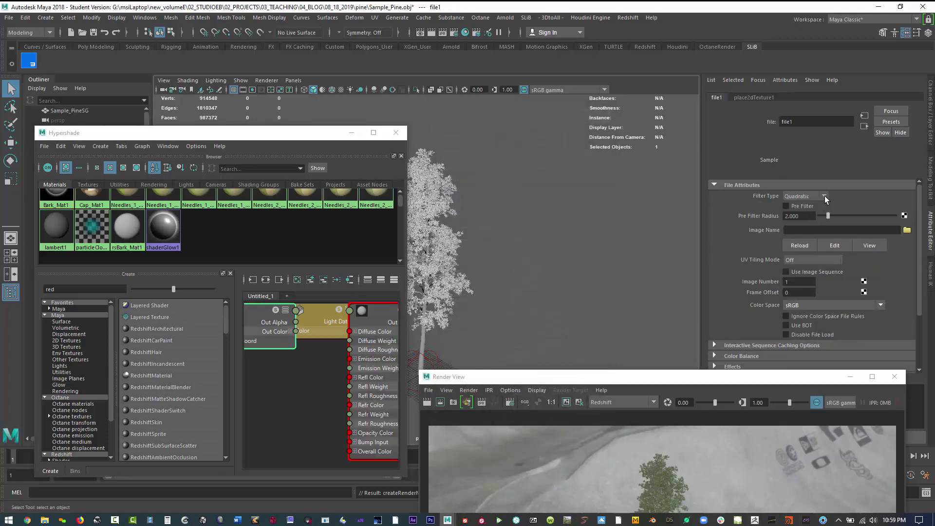
Set file1's Filter Type to Off and load pine\Bark.jpg as its image.
left_click(805, 196)
left_click(799, 205)
left_click(906, 229)
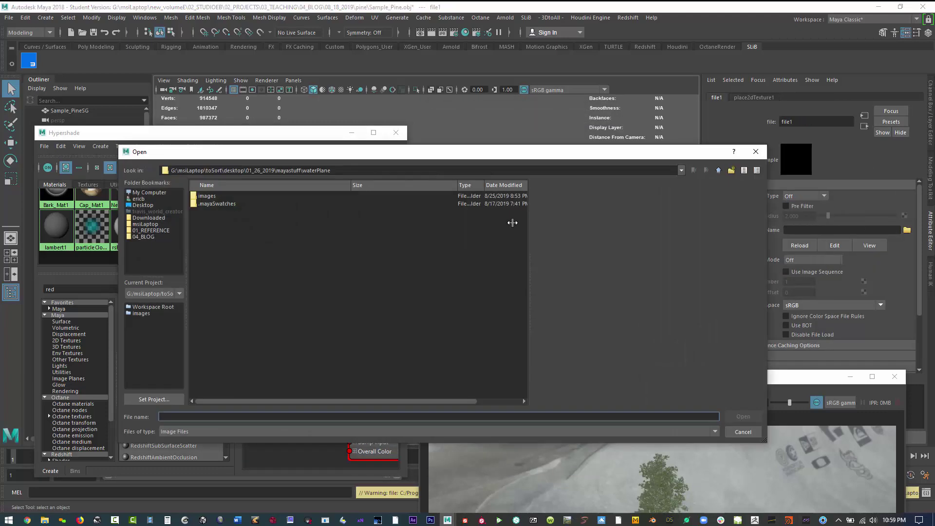
left_click(146, 238)
double_click(217, 197)
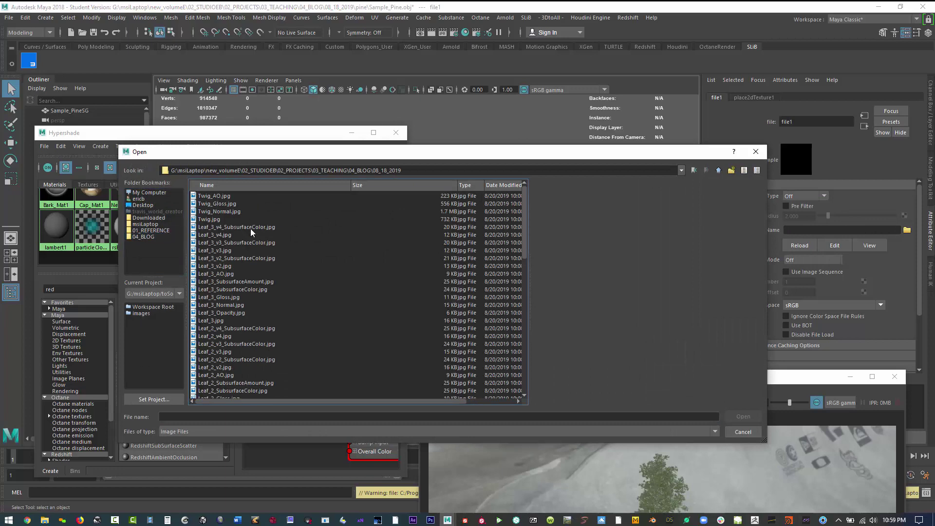
scroll(313, 233, "down", 10)
double_click(197, 384)
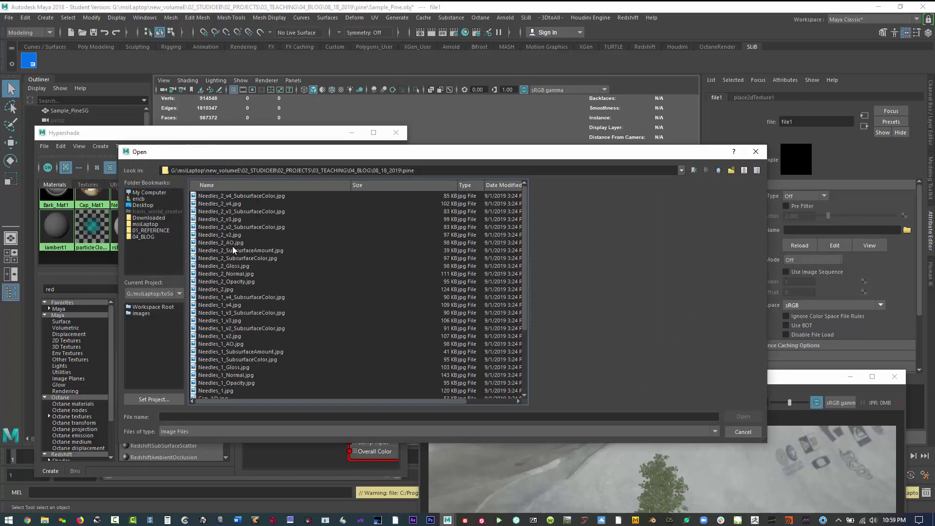
scroll(236, 252, "down", 4)
left_click(209, 375)
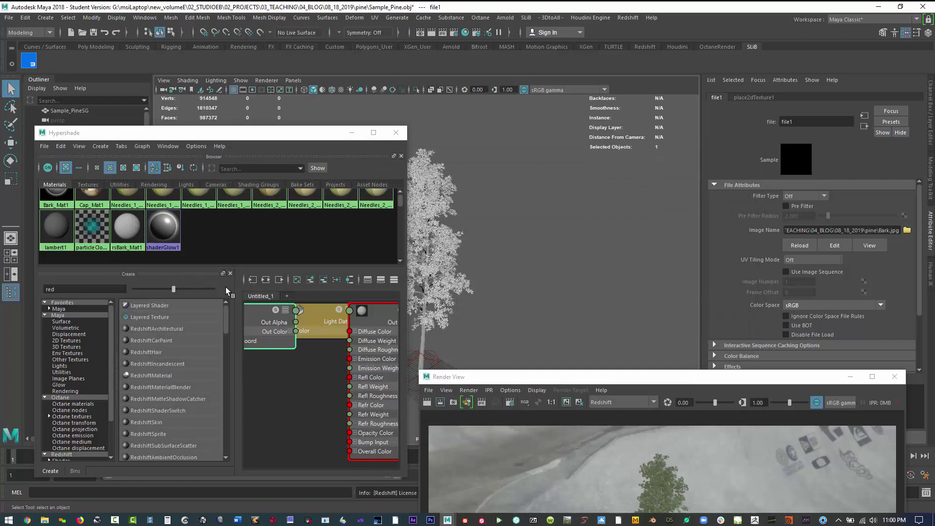
left_click(743, 417)
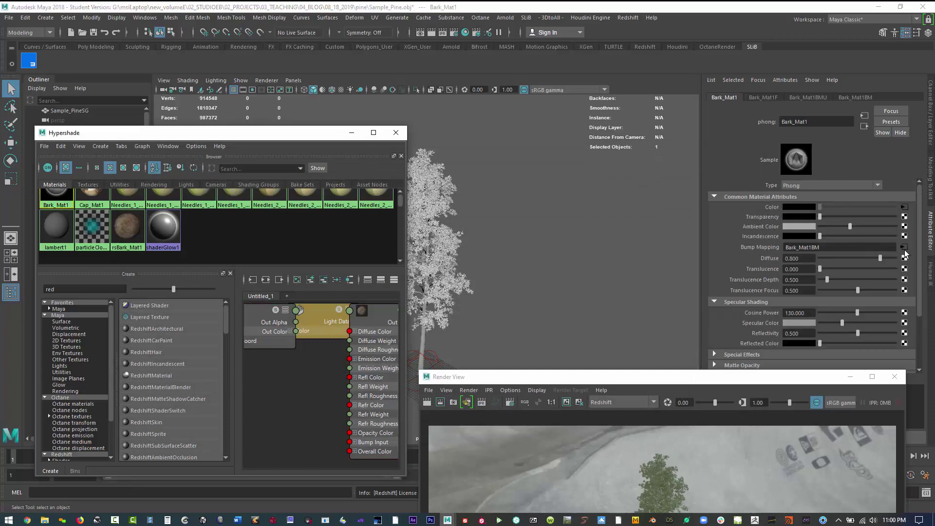
Create a RedshiftNormalMap node on rsBark_Mat1's Bump Map input.
left_click(903, 248)
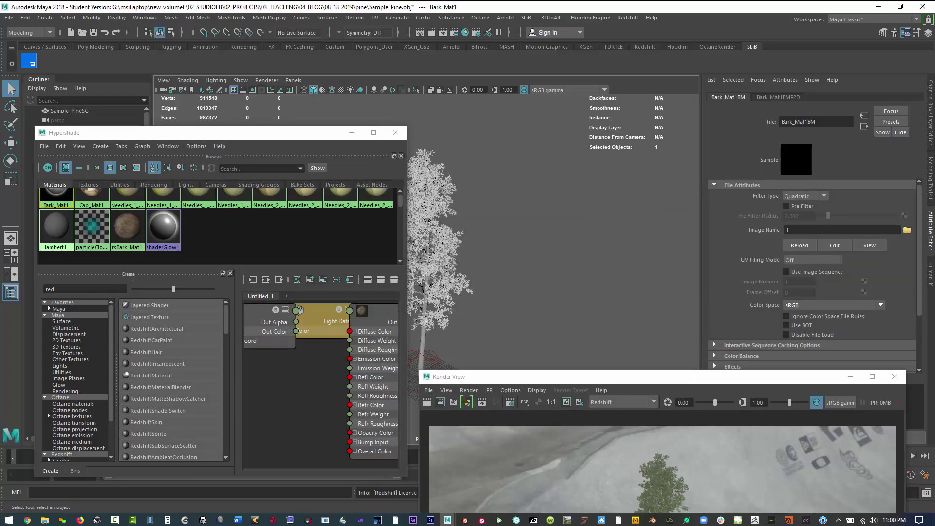
key("alt+Tab")
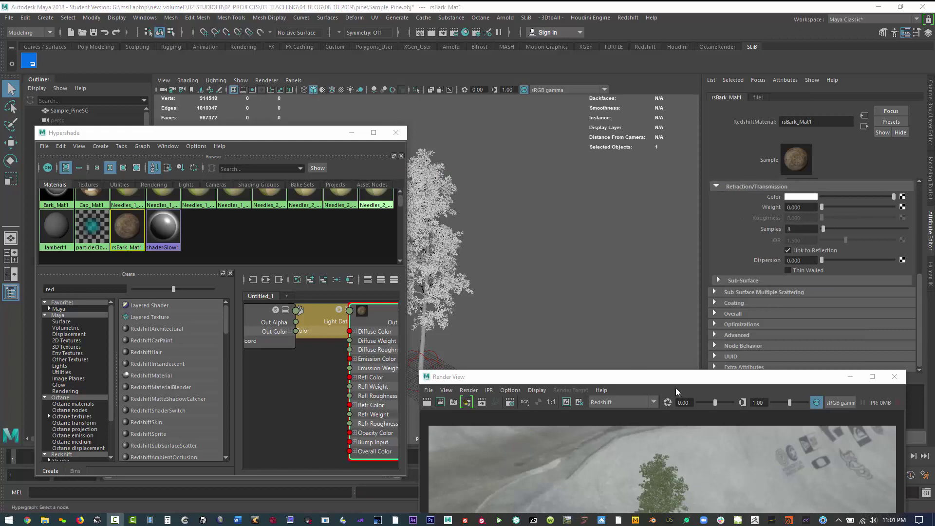
left_click_drag(676, 387, 476, 435)
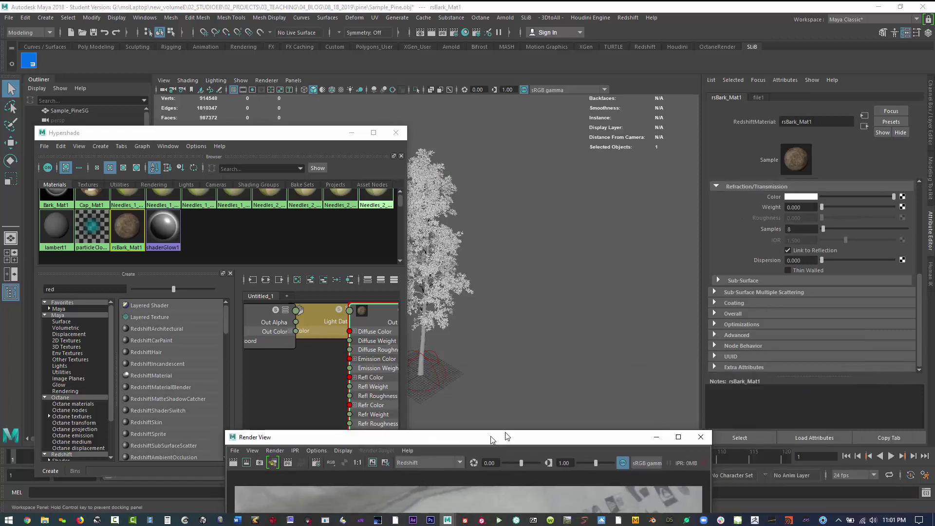
left_click(715, 314)
left_click(903, 365)
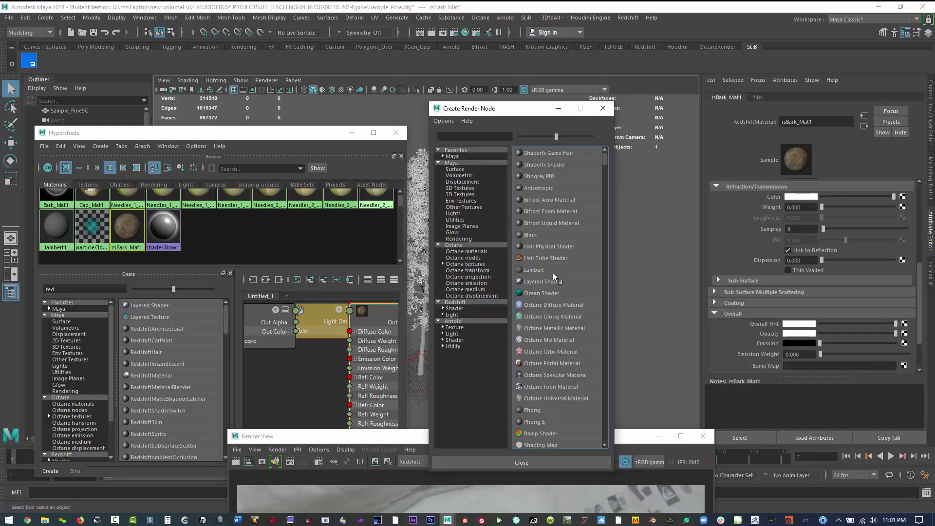
left_click(456, 303)
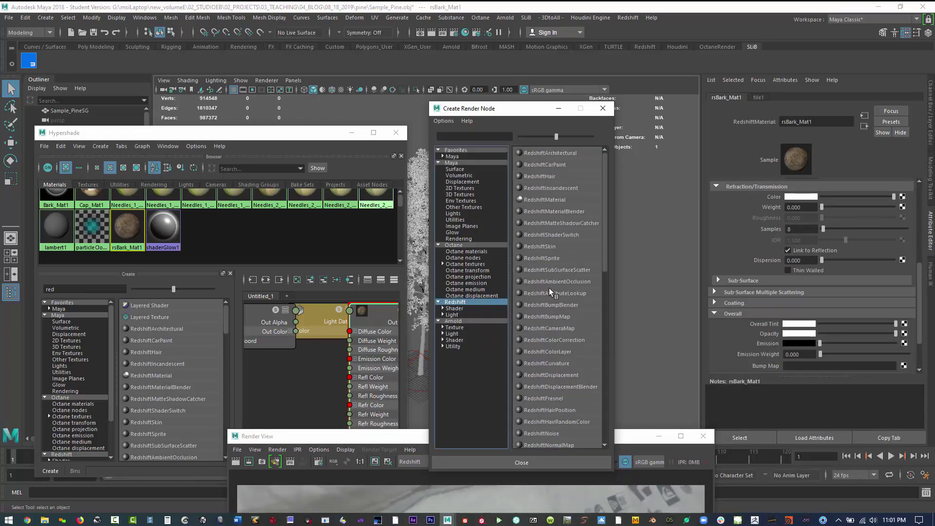
scroll(547, 290, "down", 4)
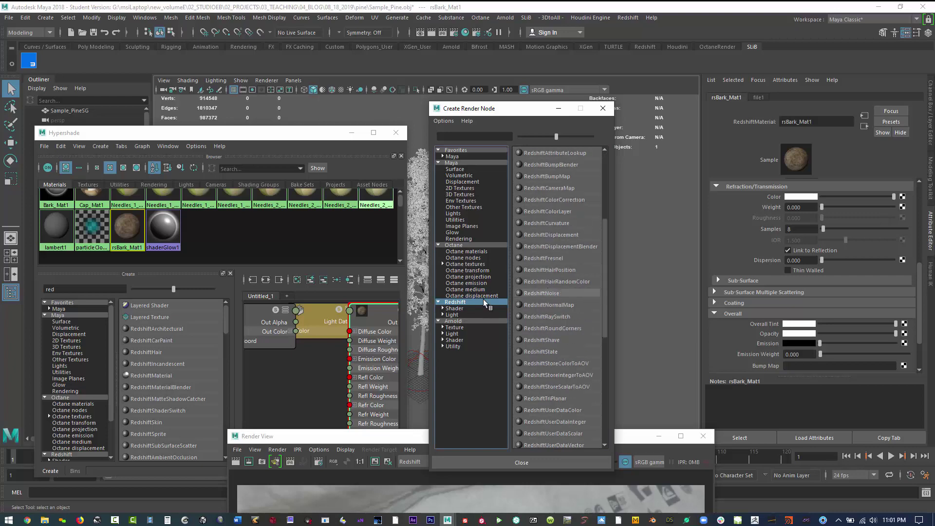
left_click(465, 136)
type("norm")
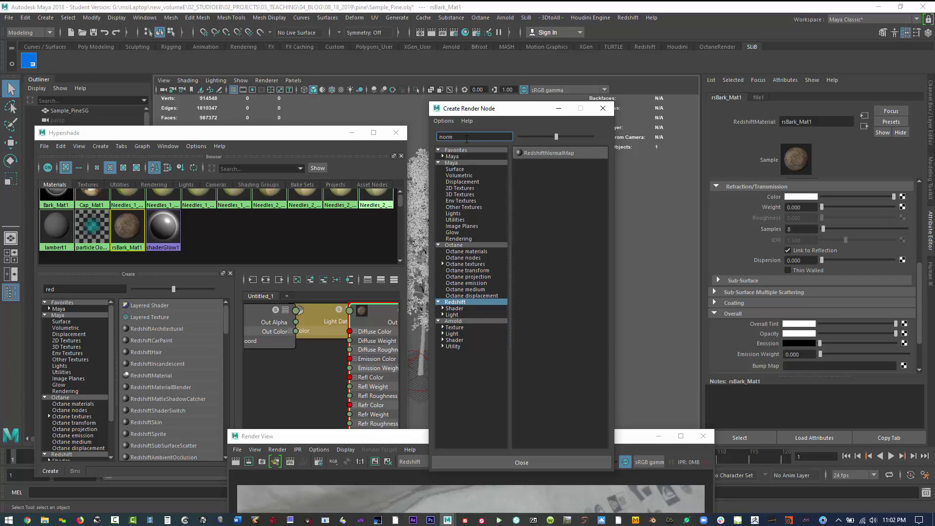
left_click(549, 153)
Load Bark_Normal.jpg from the pine textures folder into the normal map.
left_click(890, 164)
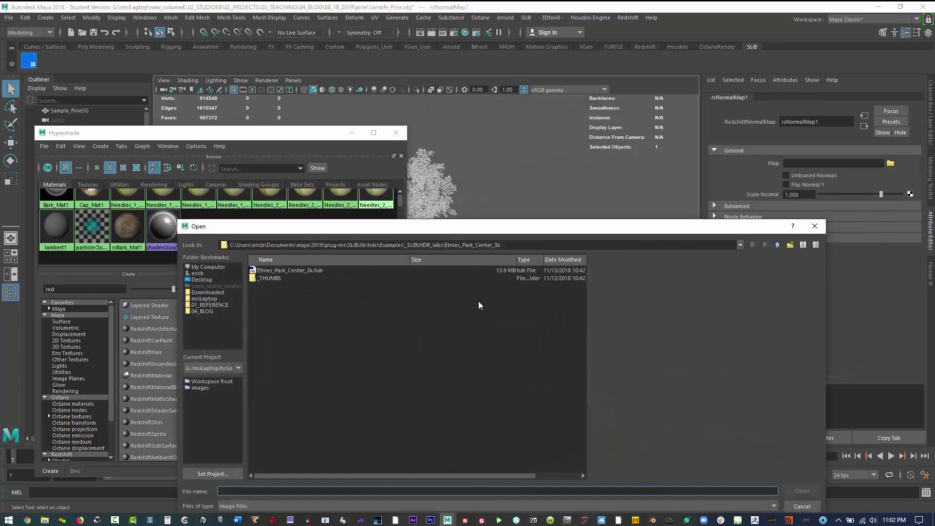
left_click(202, 311)
scroll(298, 317, "down", 5)
scroll(298, 317, "down", 10)
double_click(259, 457)
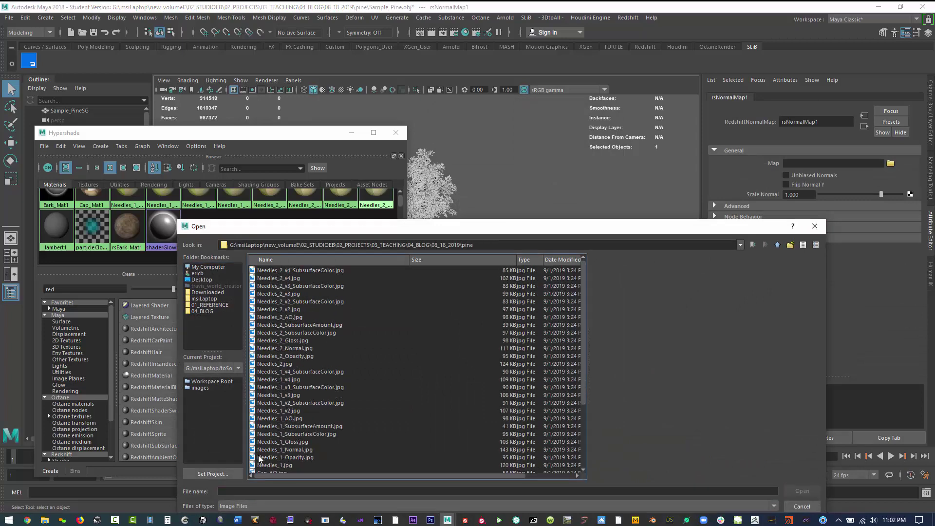
scroll(298, 277, "down", 5)
left_click(280, 442)
left_click(801, 490)
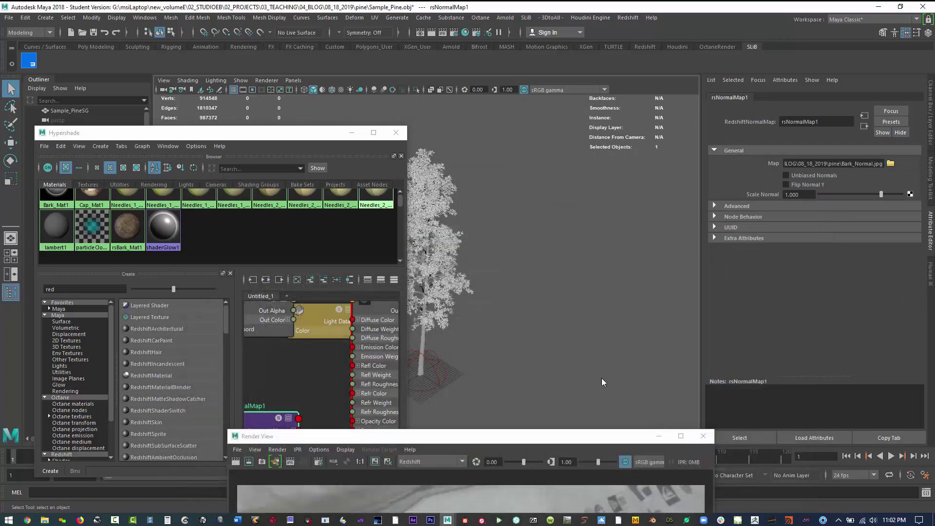
Compare the original Bark_Mat1 settings with rsBark_Mat1's settings.
left_click(56, 197)
scroll(856, 265, "down", 5)
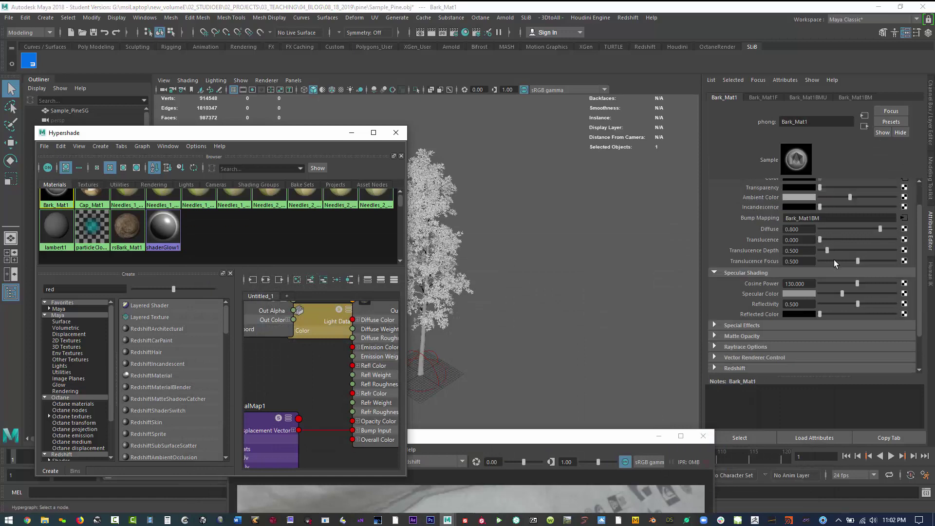
scroll(855, 265, "up", 3)
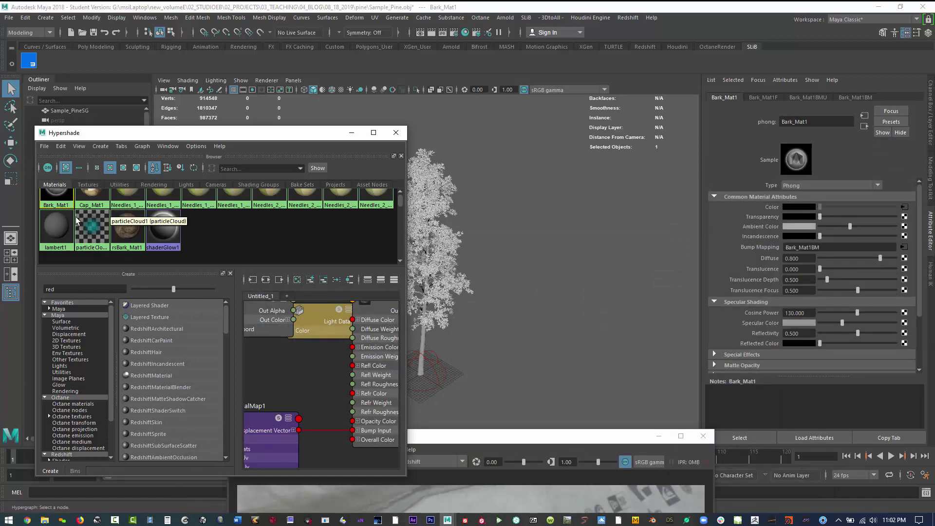
left_click(126, 225)
scroll(850, 300, "down", 10)
scroll(741, 281, "up", 3)
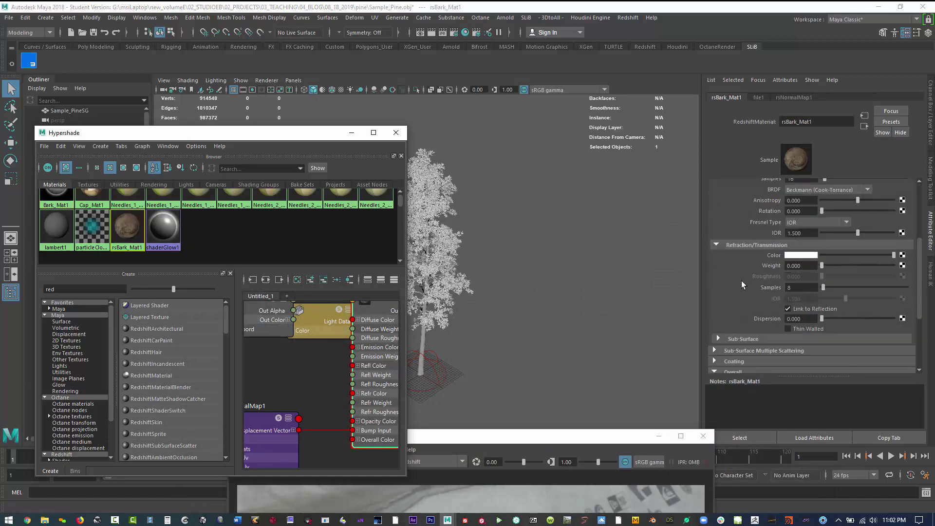
scroll(866, 278, "up", 6)
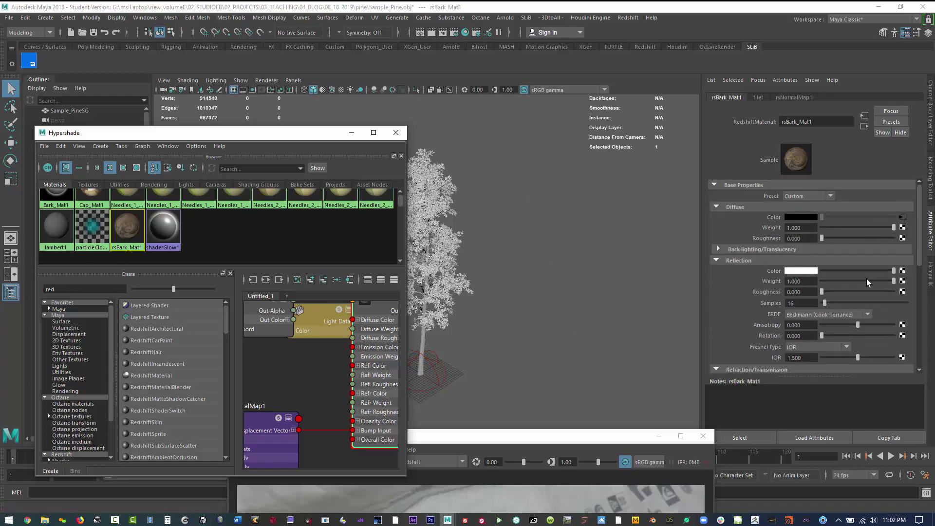
Connect a File texture with Filter Type Off and Bark_Gloss.jpg to Reflection Roughness.
left_click(902, 292)
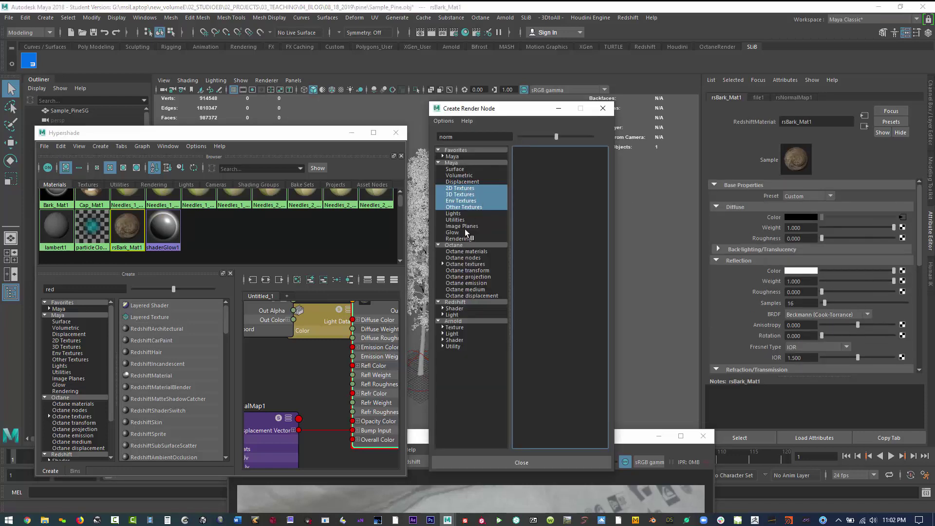
double_click(467, 138)
type("file")
left_click(531, 152)
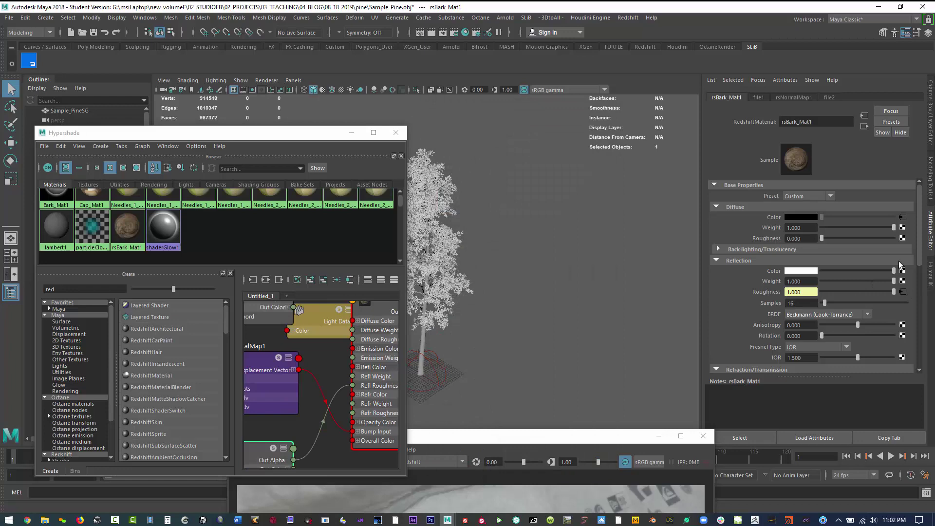
left_click(821, 197)
left_click(798, 200)
left_click(907, 230)
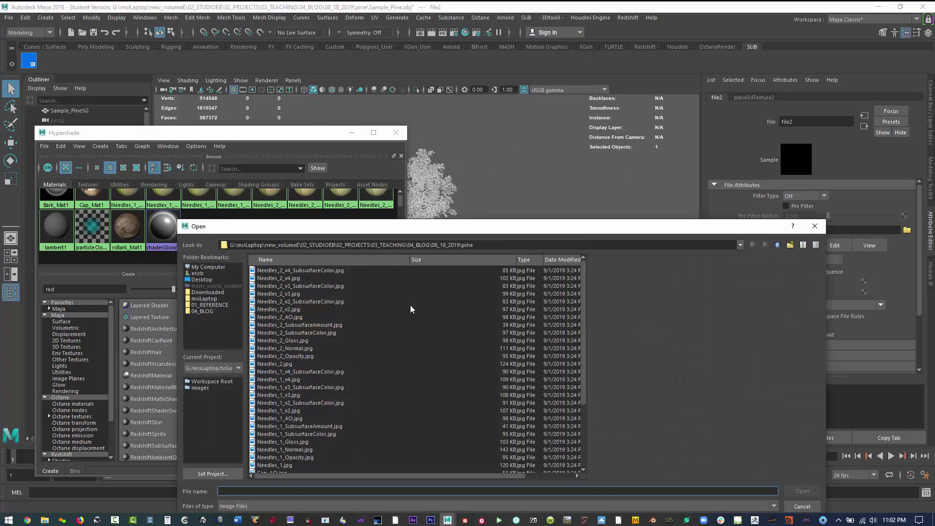
left_click(275, 434)
left_click(802, 490)
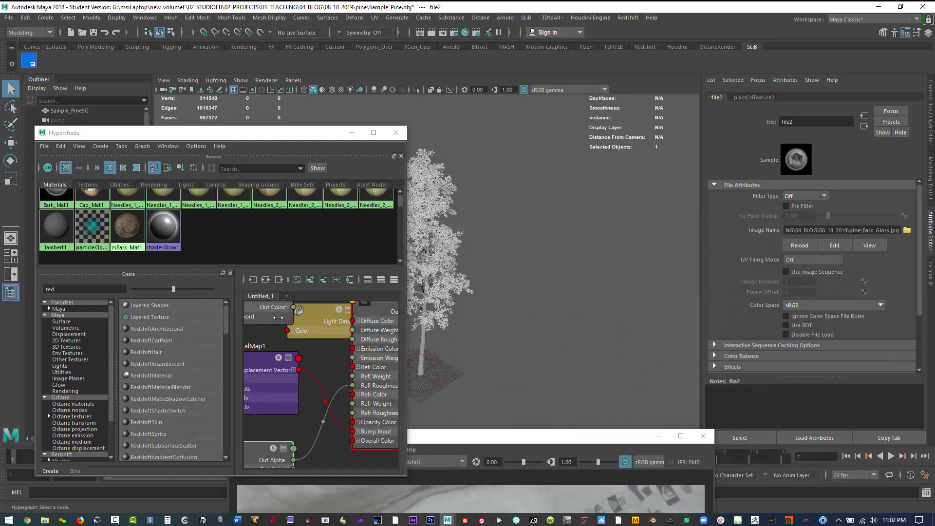
Select the tree mesh using rsBark_Mat1 and bring up Render View.
left_click(129, 230)
right_click_drag(129, 229, 194, 223)
left_click(419, 32)
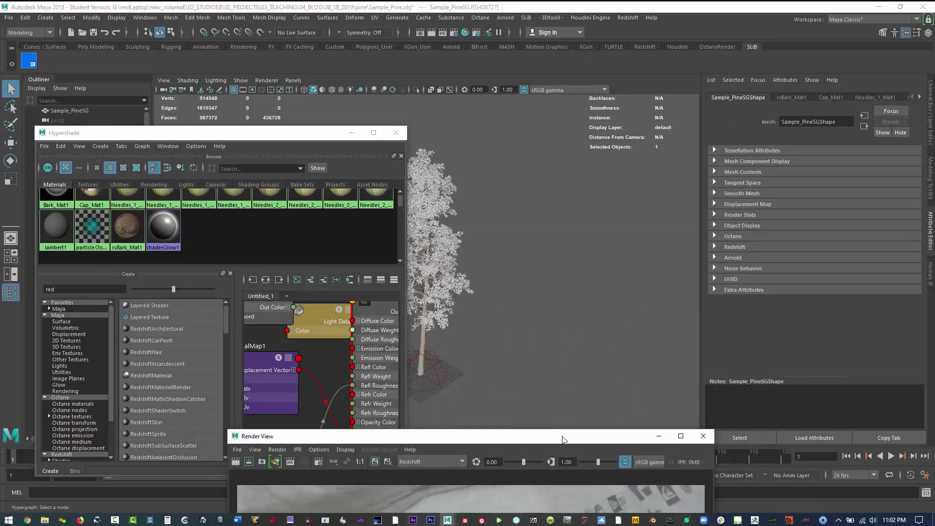
Keep the previous image and re-render the pine in Redshift with the new bark maps, then close Render View.
left_click(499, 116)
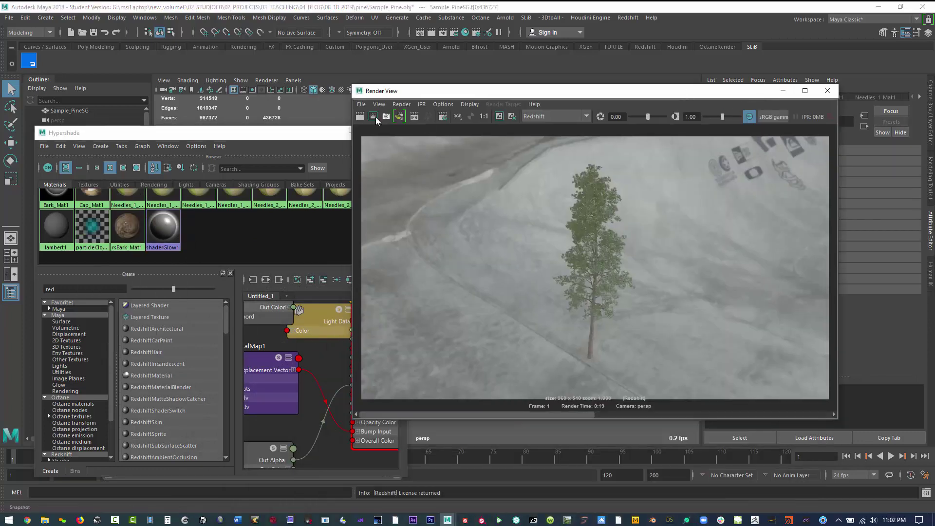
left_click(374, 117)
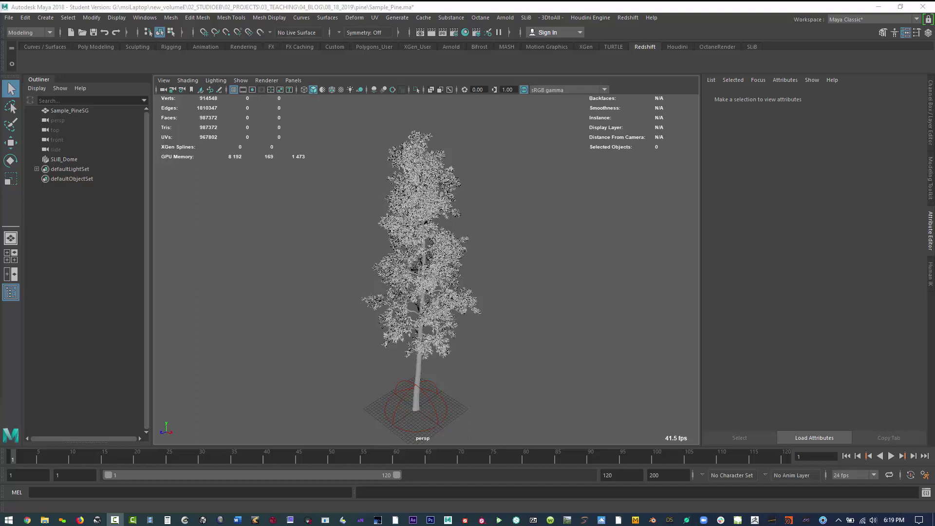
left_click(448, 519)
left_click_drag(609, 129, 473, 99)
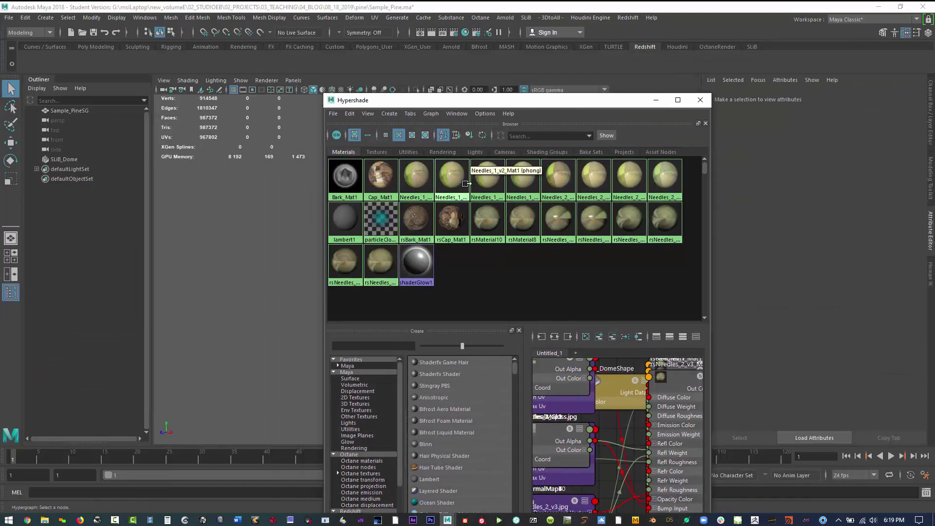
left_click(656, 100)
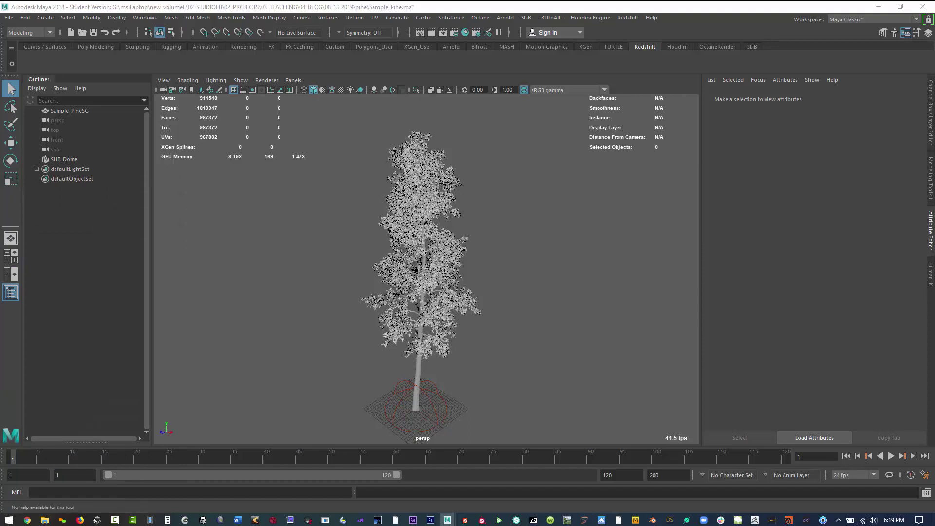
left_click_drag(545, 149, 601, 114)
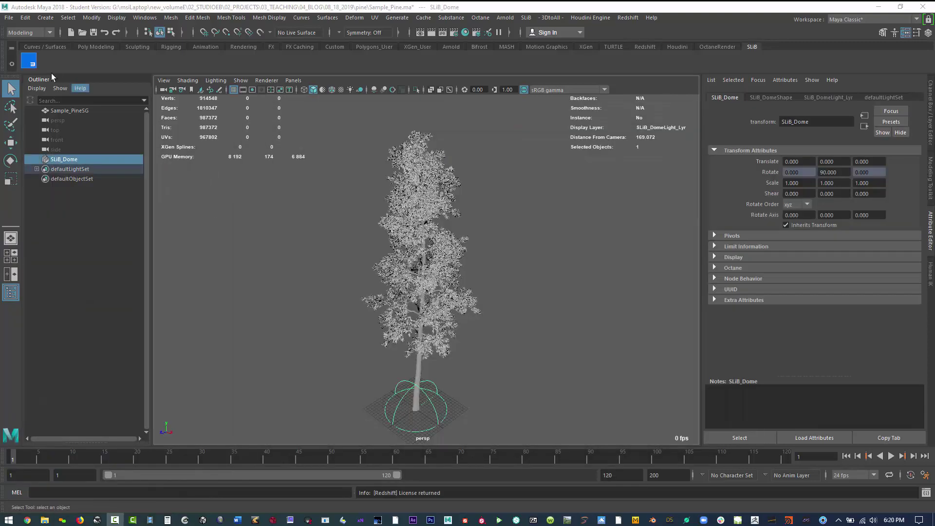
left_click(752, 47)
Rename the Sample_PineSG group to Pine in the Outliner.
left_click(28, 61)
left_click_drag(266, 92, 370, 84)
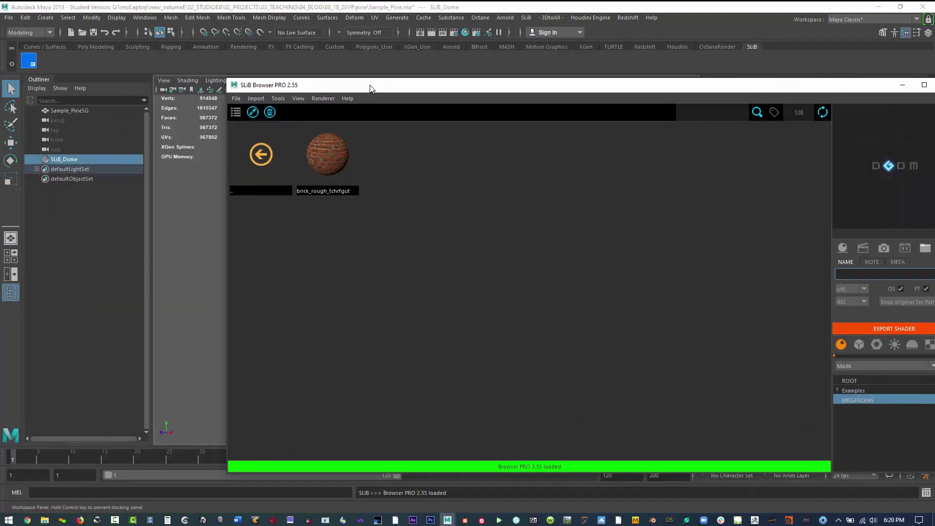
left_click(78, 110)
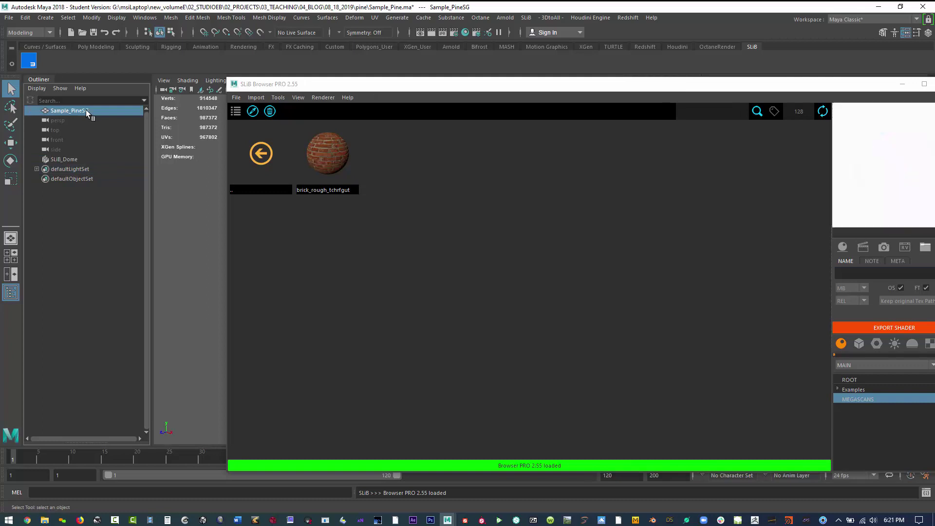
double_click(71, 111)
type("Pine")
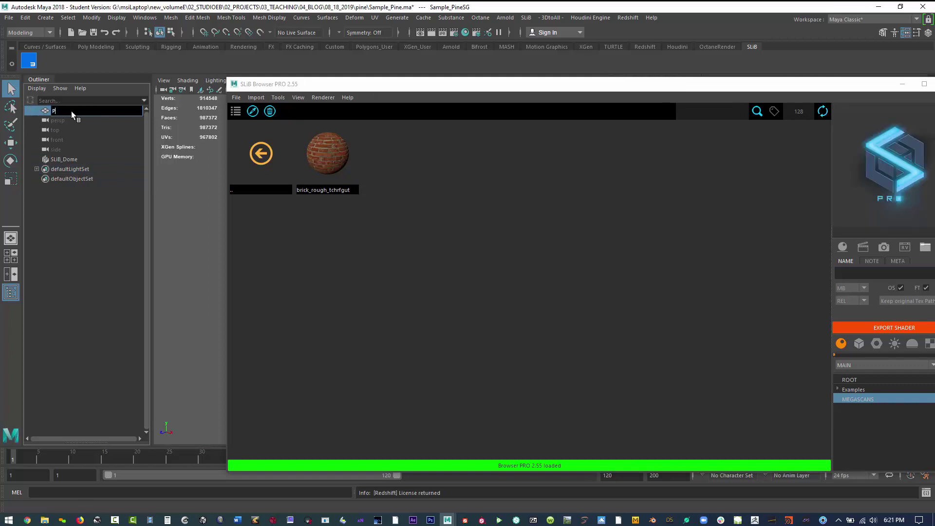
key("Return")
Open the SPEEDTREE category among the SLiB Browser's object assets.
left_click_drag(672, 85, 546, 98)
left_click(734, 357)
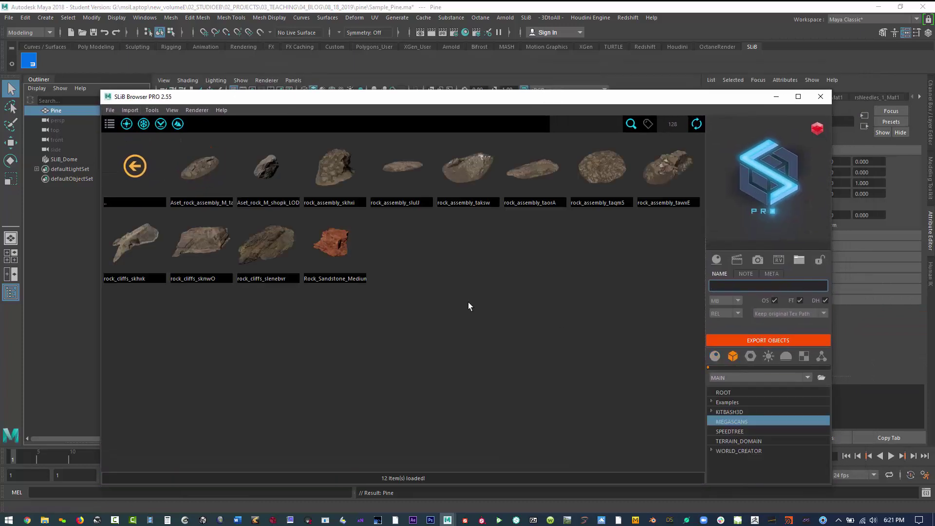
left_click(135, 166)
left_click(343, 178)
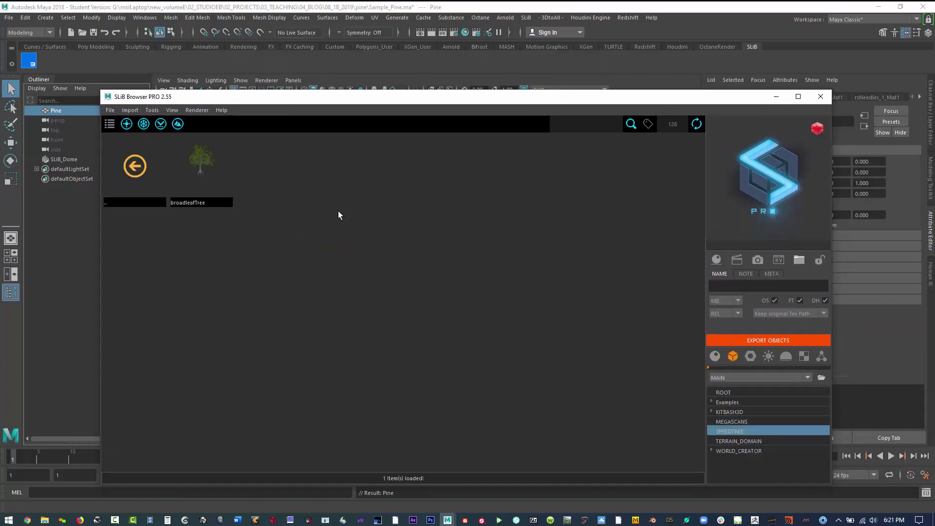
mouse_move(551, 103)
left_mouse_down()
mouse_move(554, 112)
mouse_move(562, 104)
left_mouse_up()
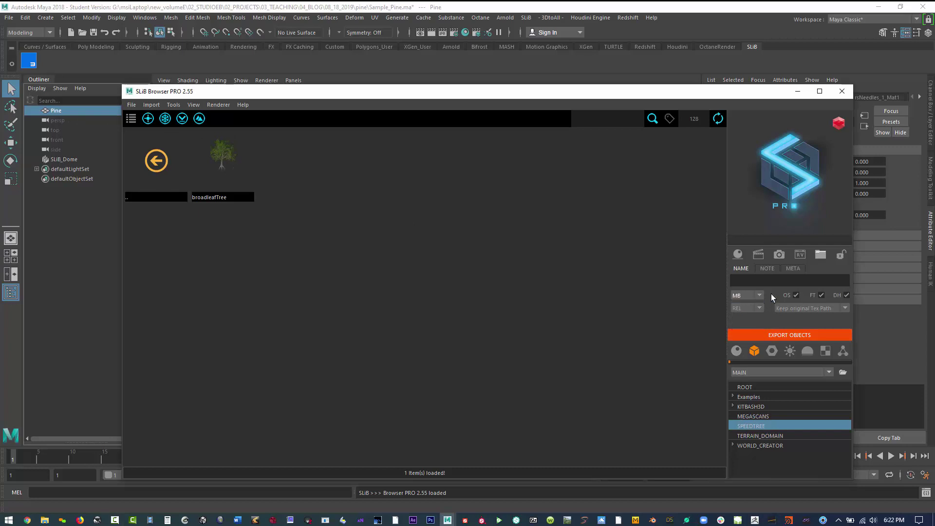
Export the tree as a SPEEDTREE asset named from the selection, with textures copied to the asset folder.
left_click(816, 309)
left_click(812, 327)
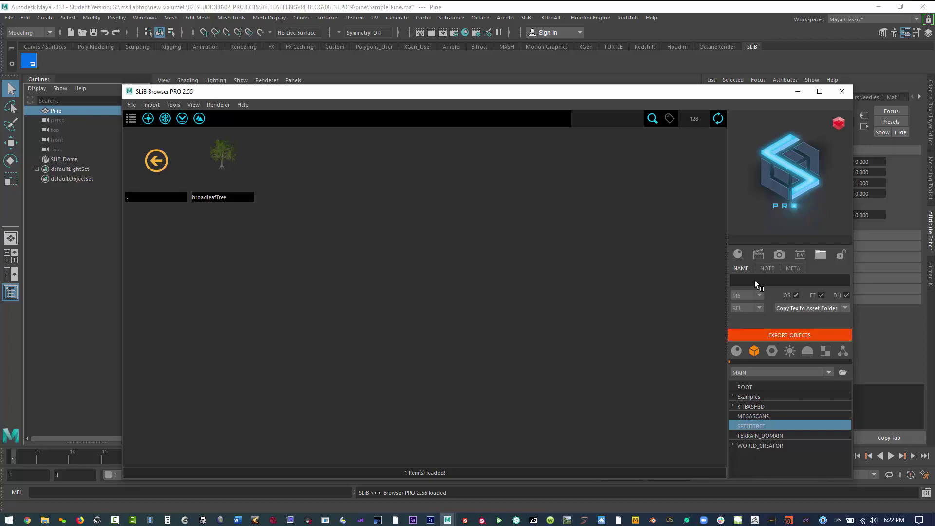
right_click(755, 280)
left_click(787, 299)
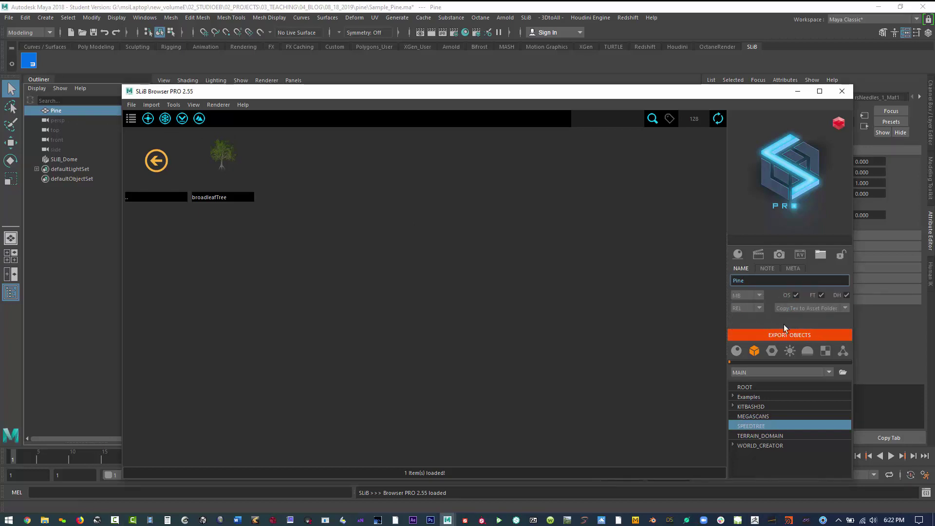
left_click(786, 336)
left_click(442, 269)
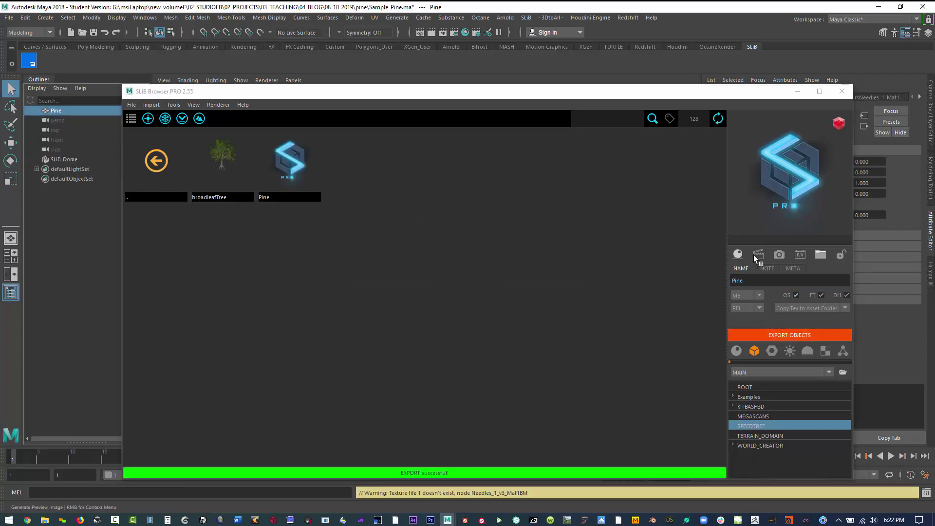
Render a preview and make it the Pine asset's thumbnail.
left_click(768, 255)
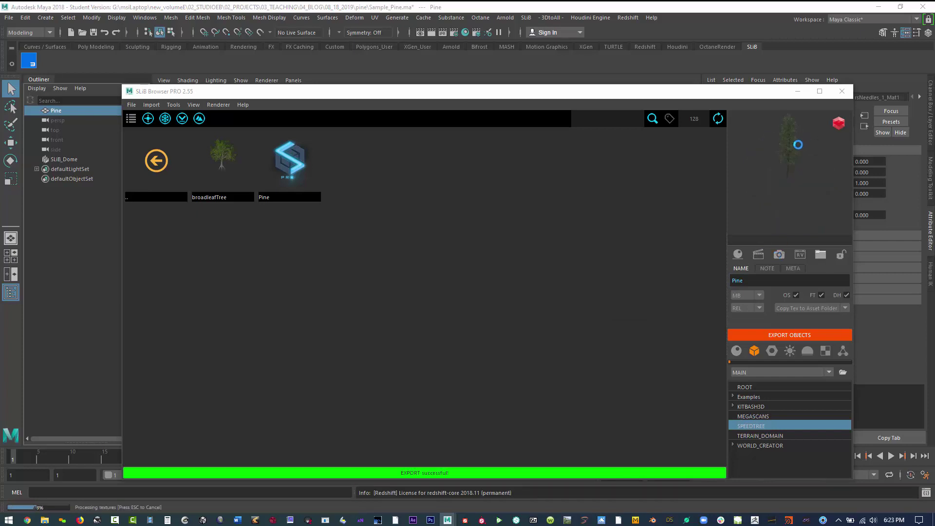
right_click(789, 169)
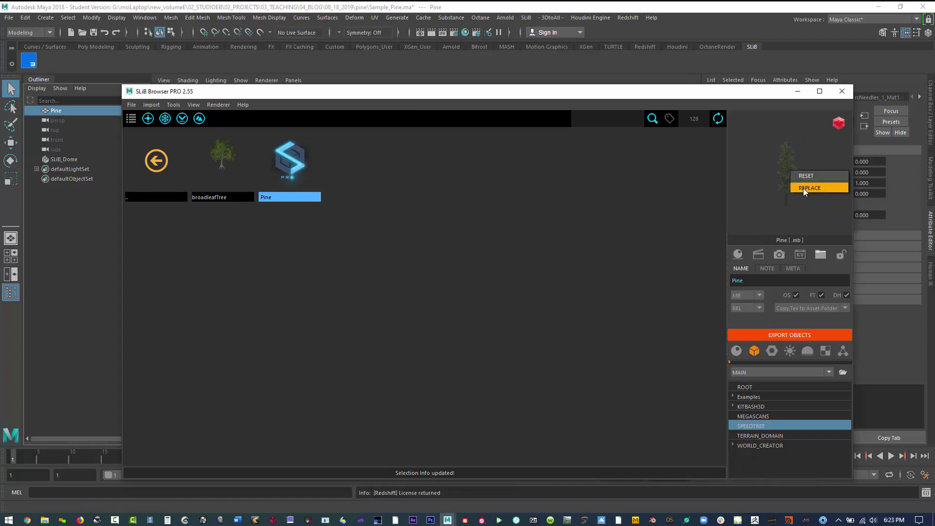
left_click(803, 188)
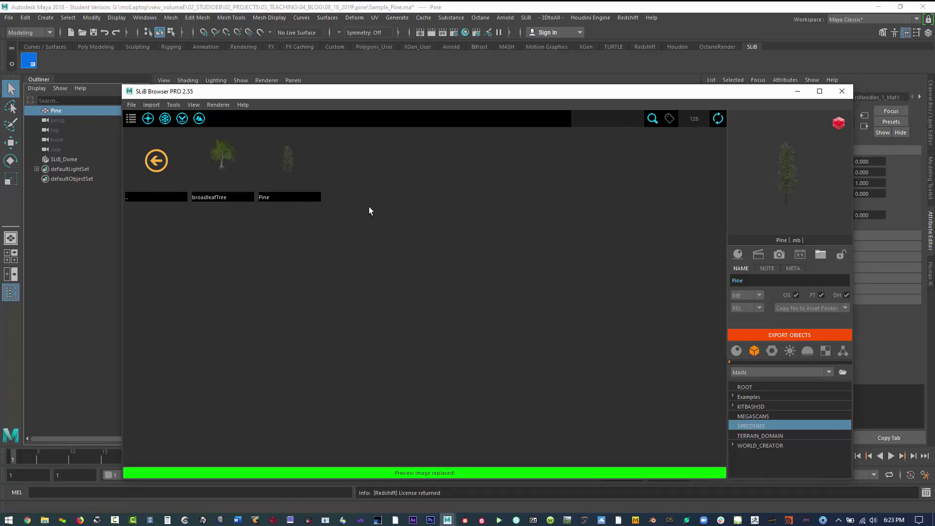
Close the SLiB Browser and save the current pine scene.
left_click_drag(390, 91, 362, 224)
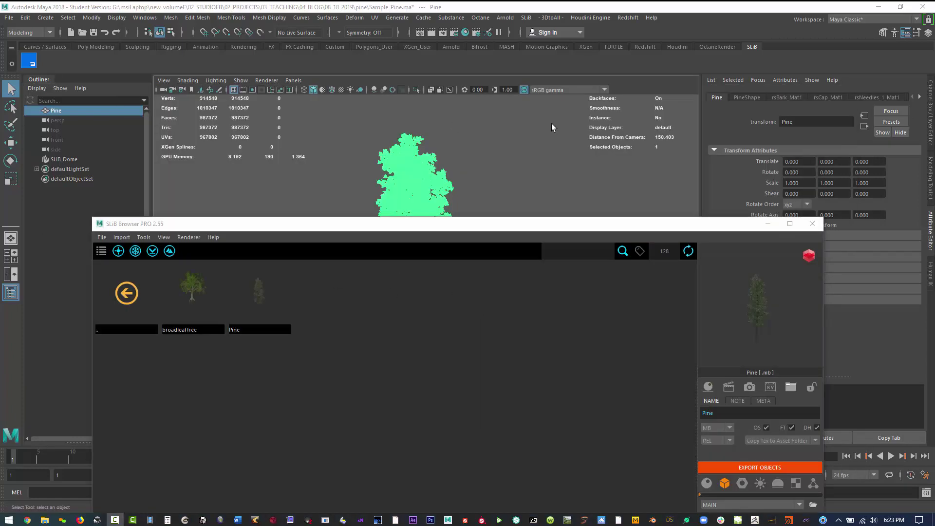
left_click(813, 223)
left_click(9, 18)
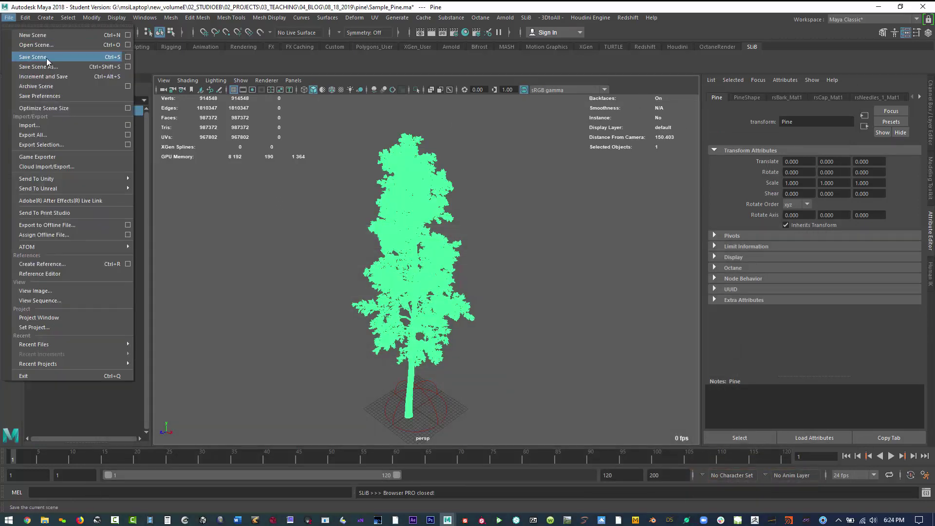
left_click(37, 50)
left_click(447, 269)
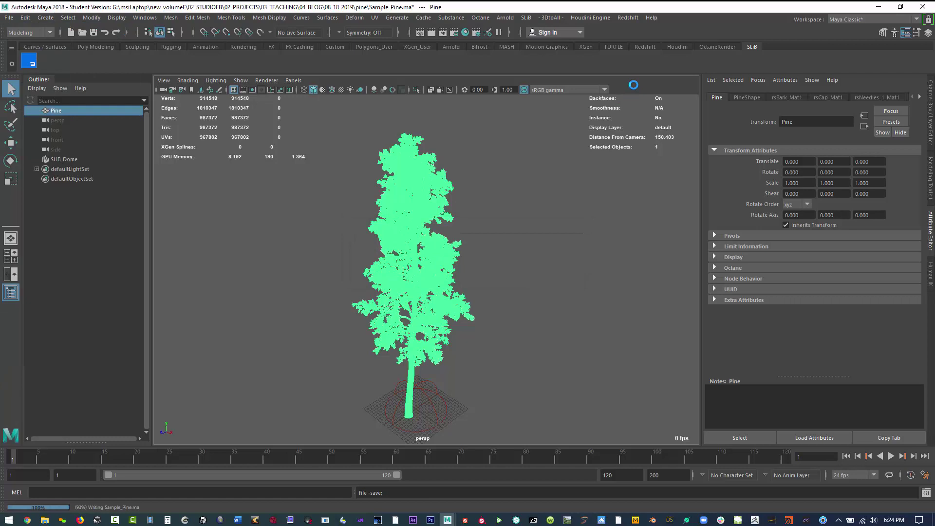
Start a new scene and import the Pine asset from the SPEEDTREE library.
left_click(9, 18)
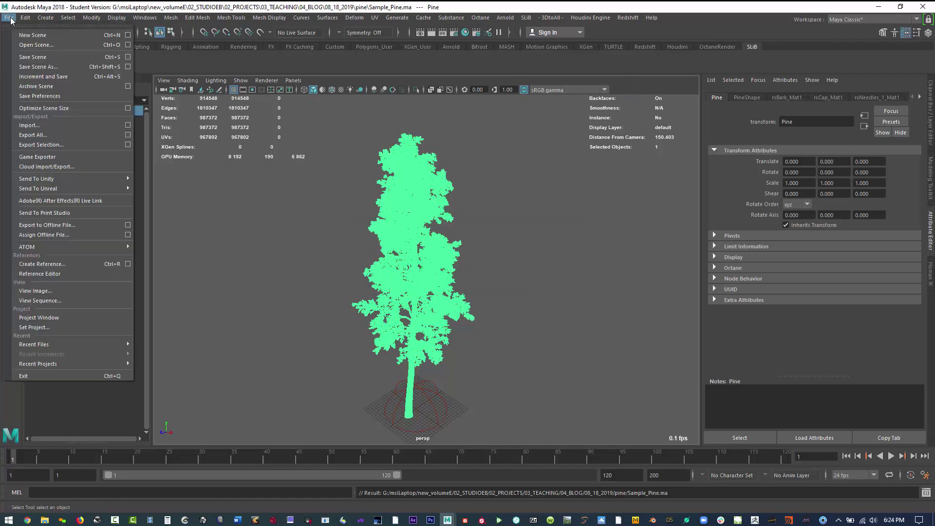
left_click(22, 27)
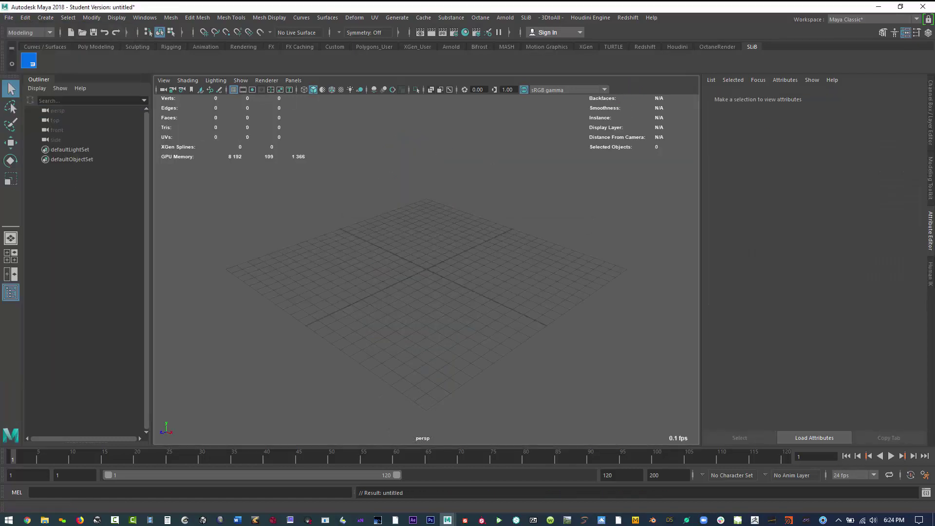
left_click(28, 61)
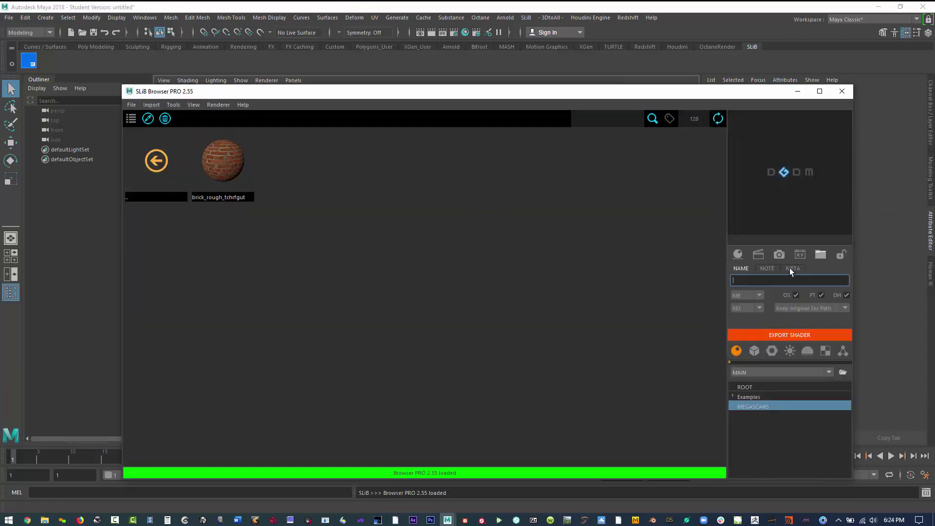
left_click(754, 350)
left_click(288, 159)
double_click(288, 159)
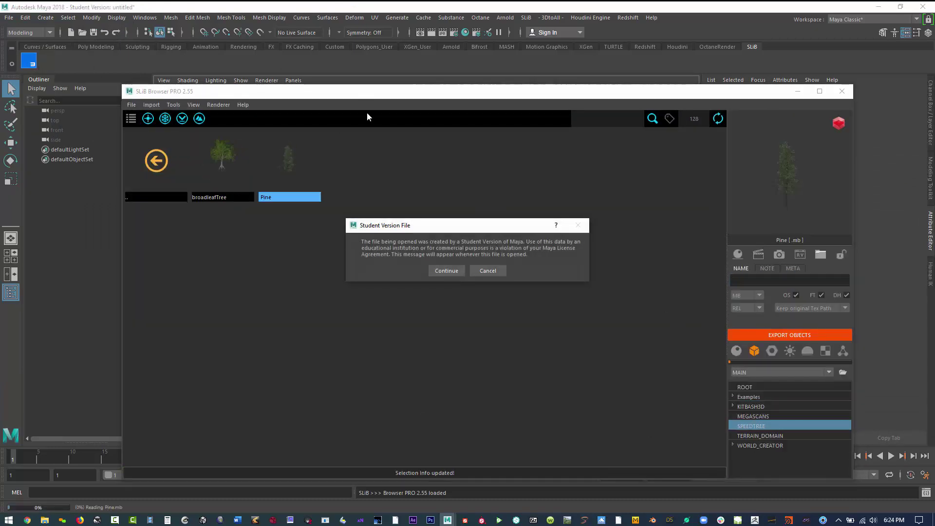
left_click(460, 272)
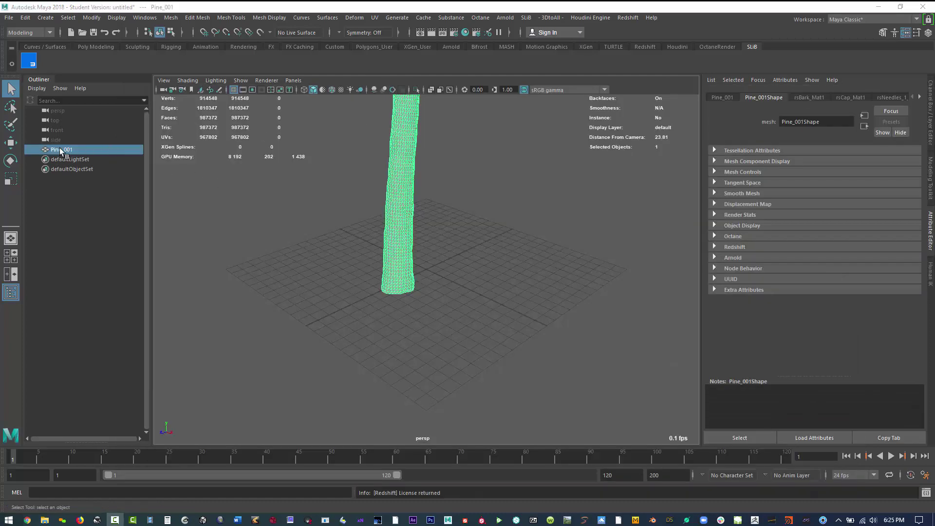
left_click(442, 265)
key("a")
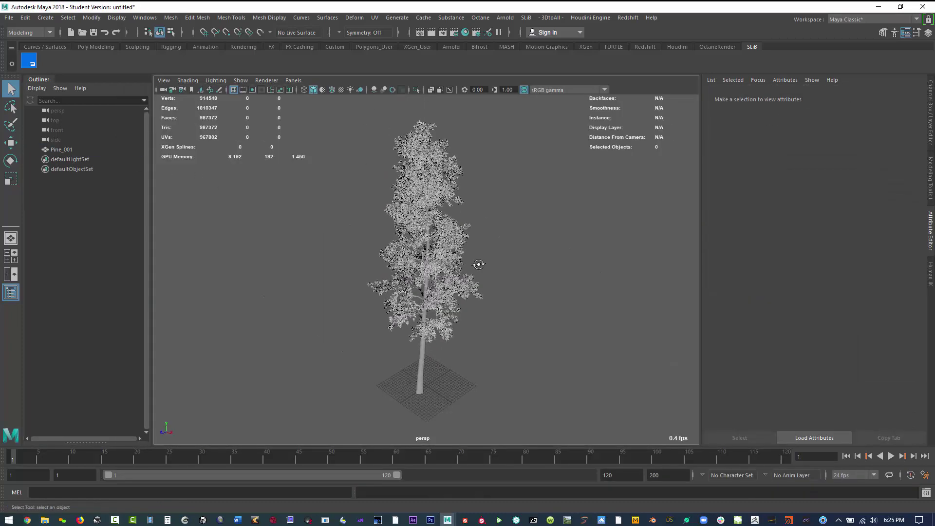
Set the library renderer to redshift and add an HDR dome light to the scene.
left_click(29, 61)
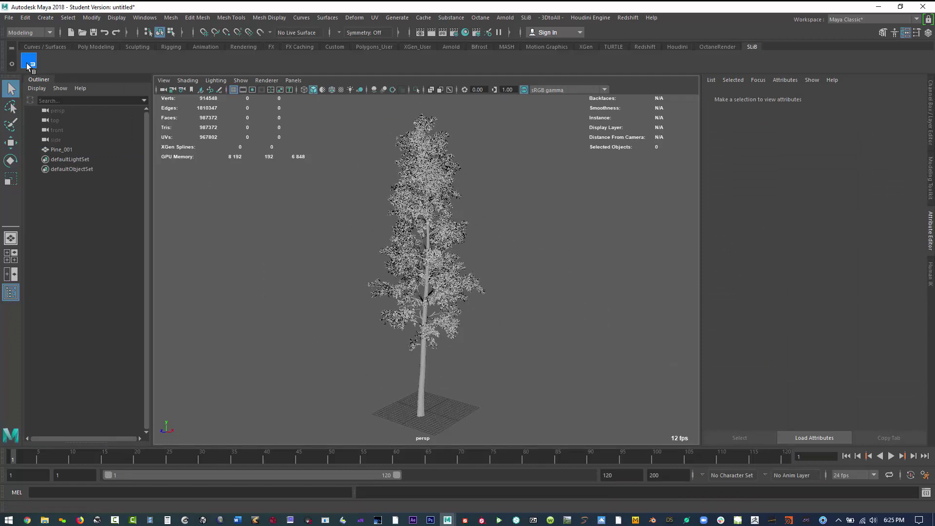
left_click(218, 104)
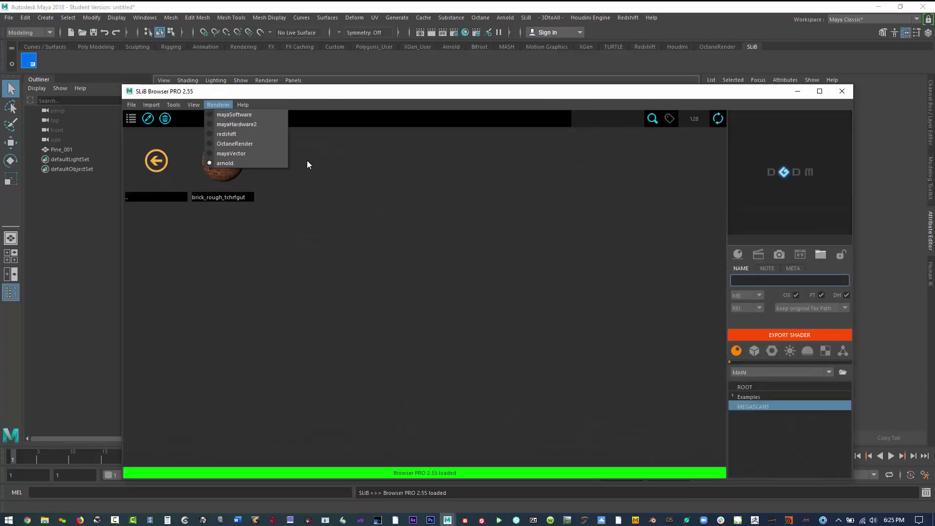
left_click(229, 134)
left_click(806, 350)
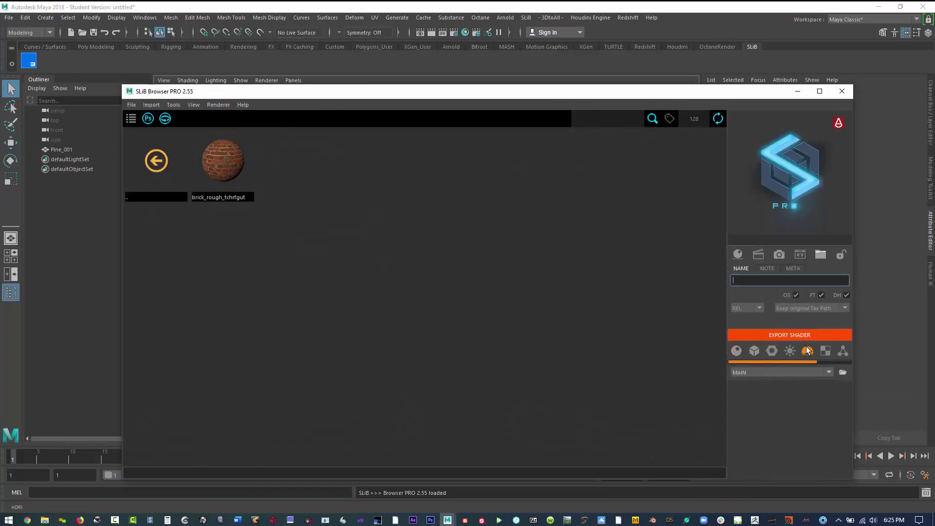
double_click(532, 309)
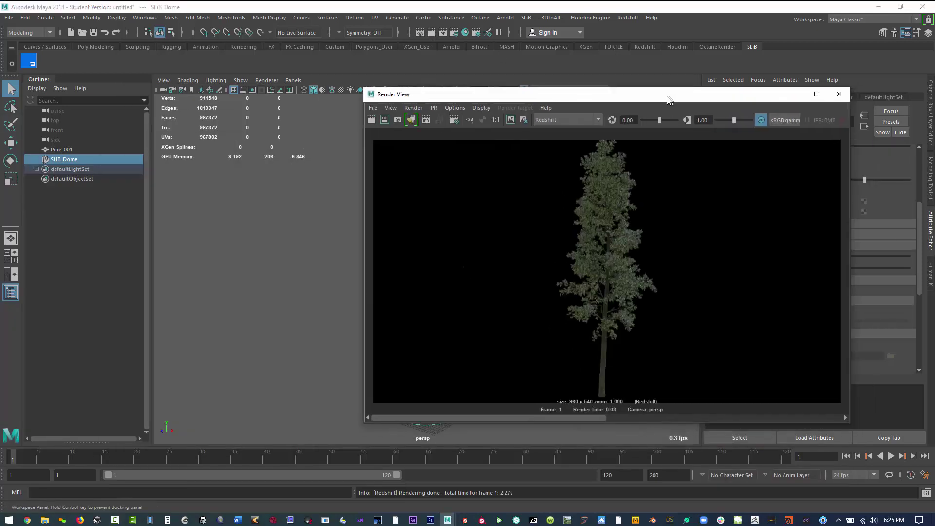
Select Pine_001 and zoom in to inspect its 987,372-face mesh.
left_click_drag(429, 95, 154, 426)
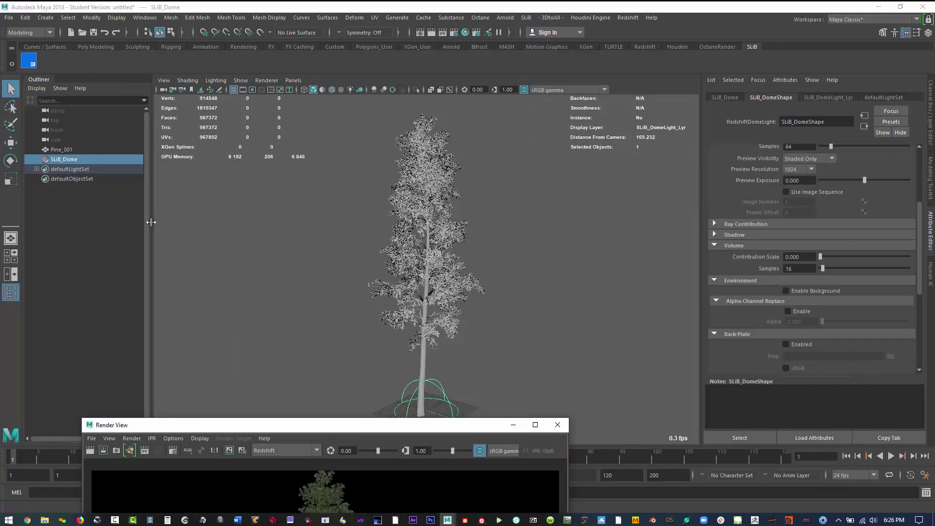
left_click(140, 147)
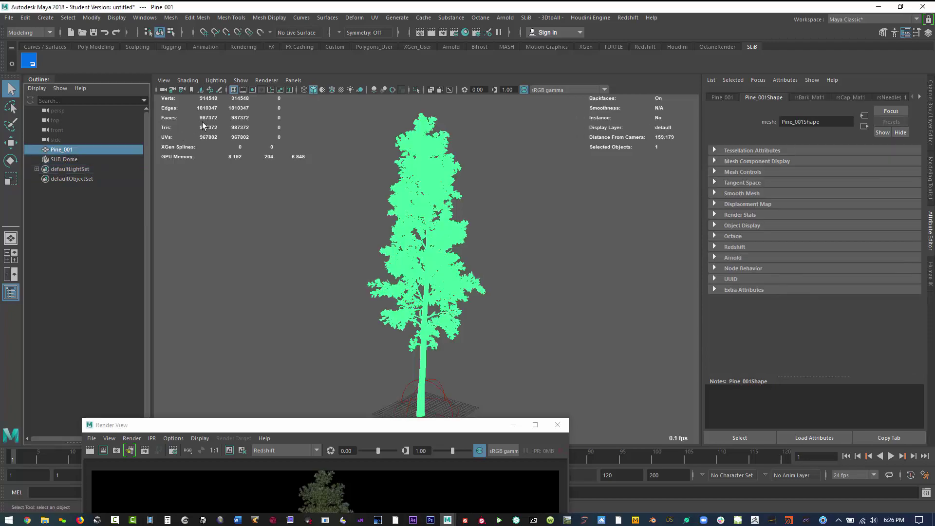
key("Down")
key("Up")
scroll(431, 290, "up", 6)
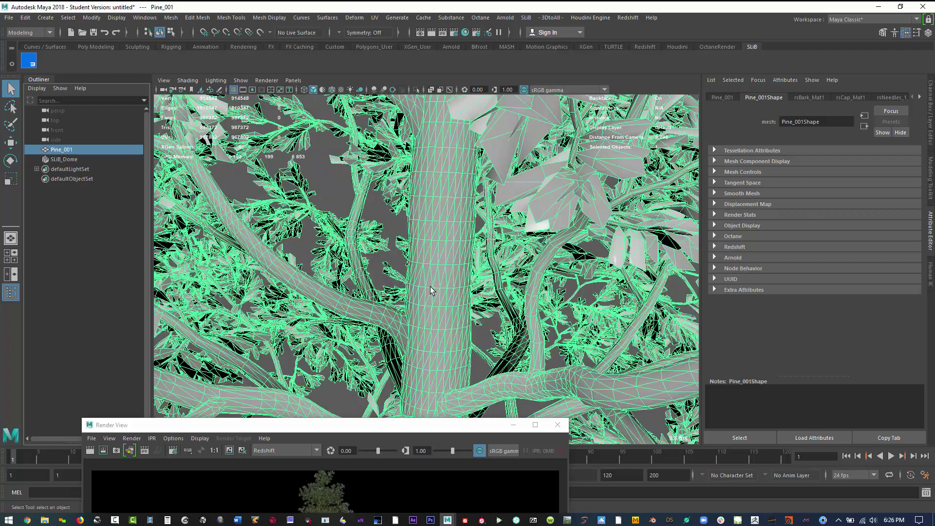
scroll(431, 290, "down", 8)
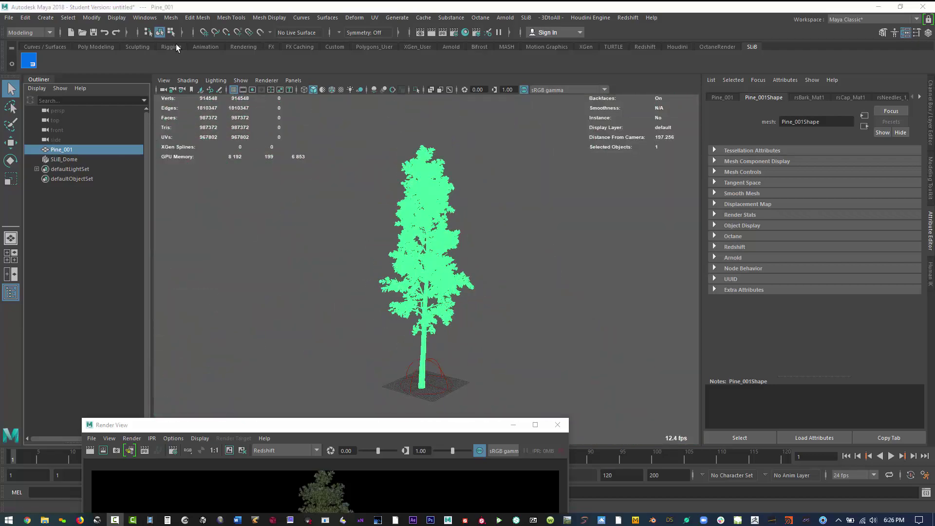
left_click(170, 17)
Reduce the pine to 311,341 faces and compare its Redshift re-render against the kept render.
left_click(203, 98)
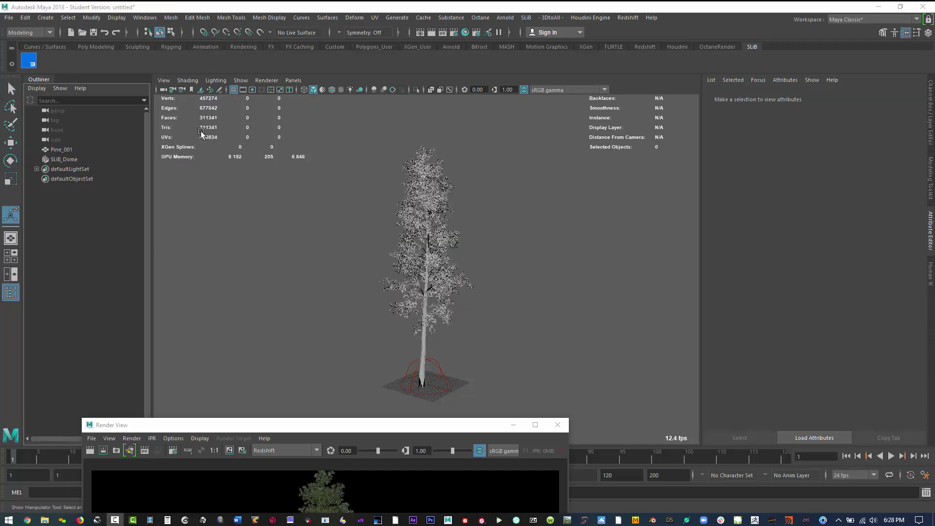
left_click_drag(319, 425, 557, 130)
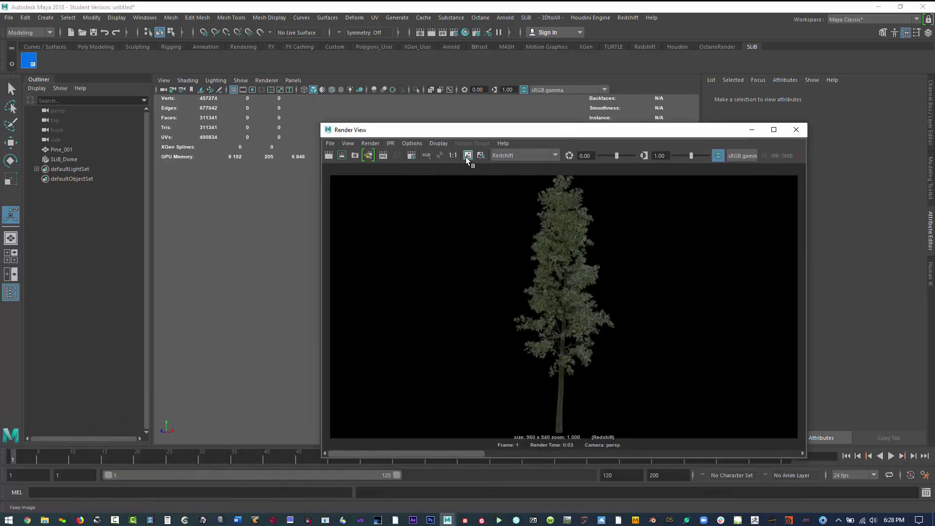
left_click_drag(450, 454, 404, 453)
left_click(329, 155)
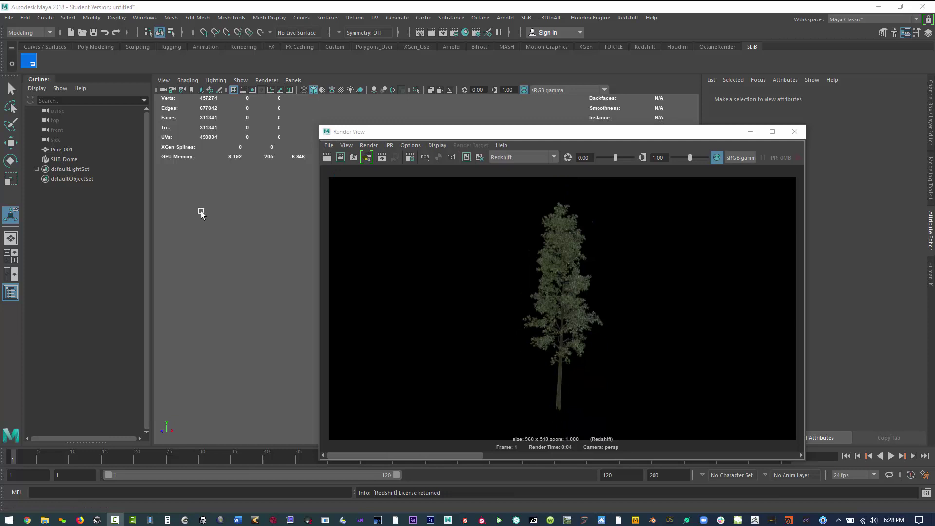
left_click(564, 455)
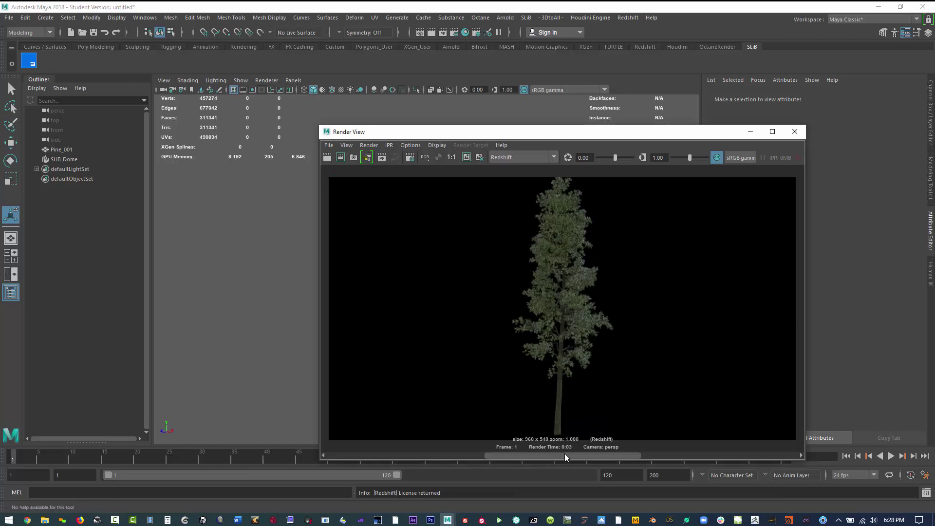
left_click_drag(565, 455, 562, 434)
left_click(407, 455)
left_click_drag(530, 136, 250, 329)
Rename the reduced Pine_001 tree to Pine_lo in the Outliner.
left_click(29, 60)
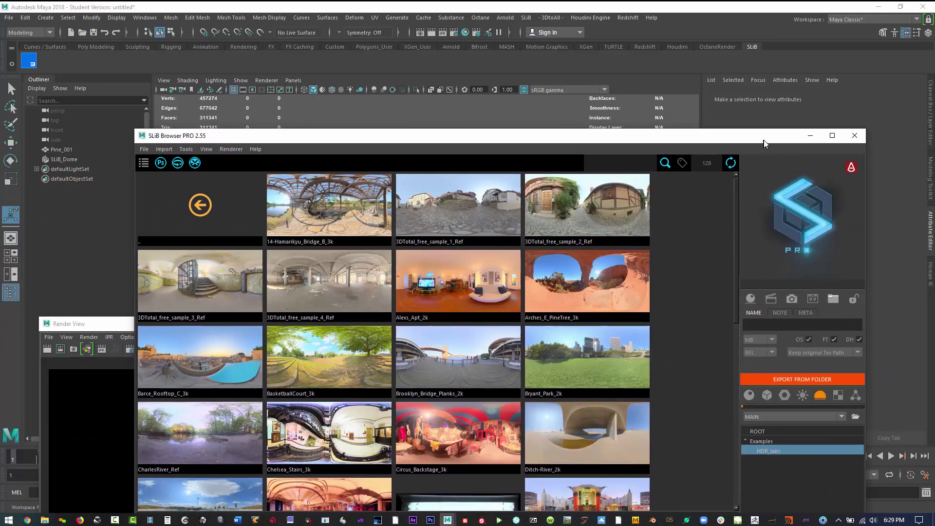
left_click(796, 369)
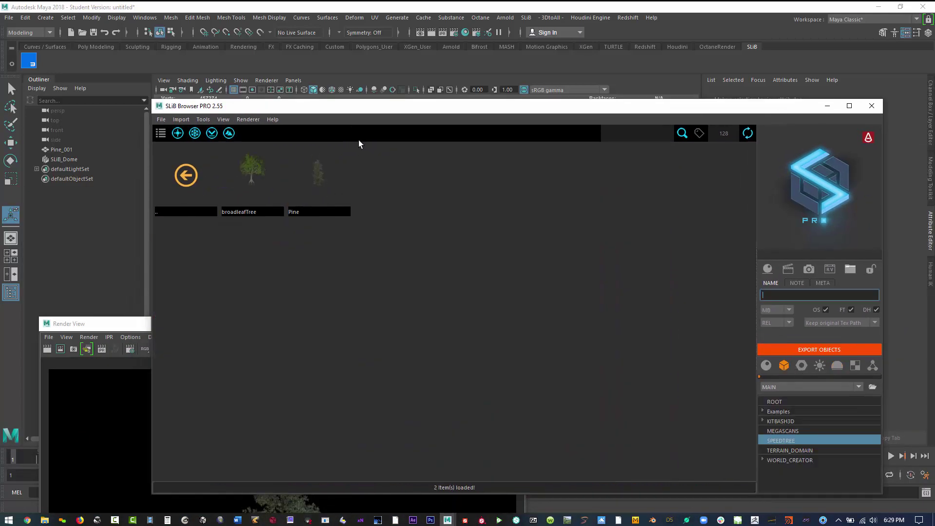
left_click_drag(358, 139, 395, 280)
left_click(69, 151)
double_click(68, 151)
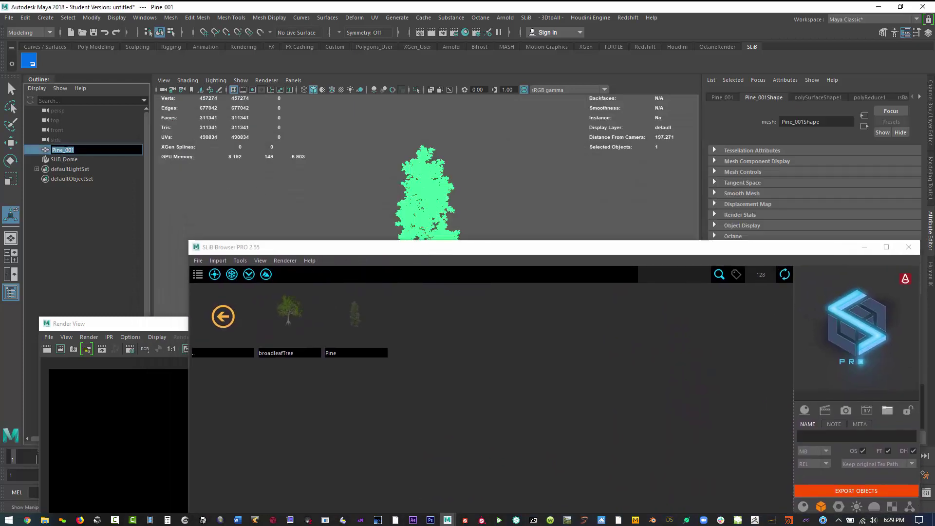
type("lo")
key("Return")
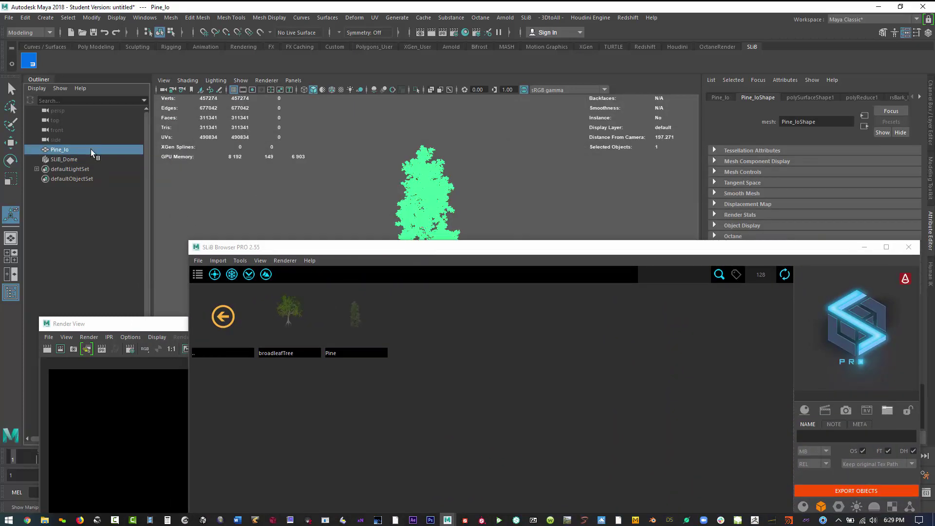
Export Pine_lo to SPEEDTREE, named from the selection, with textures copied to the asset folder.
left_click_drag(590, 249, 507, 105)
right_click(736, 294)
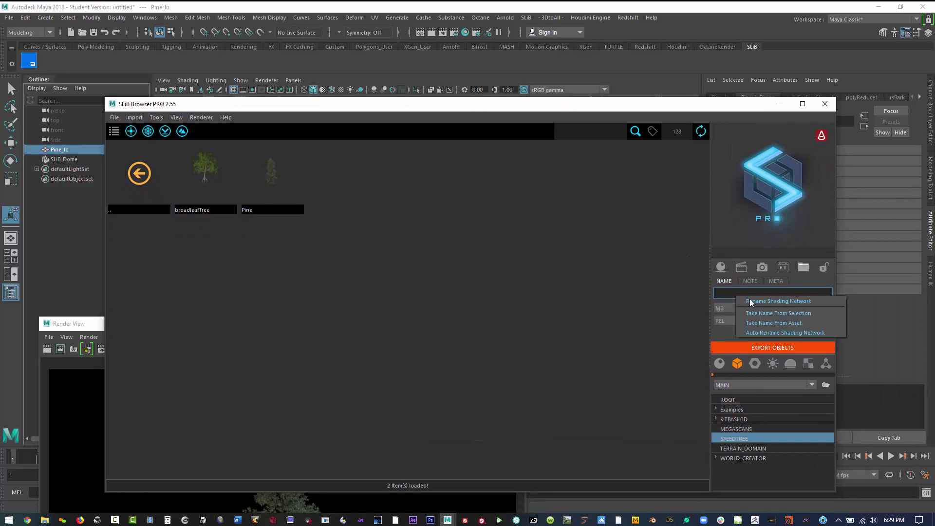
left_click(774, 315)
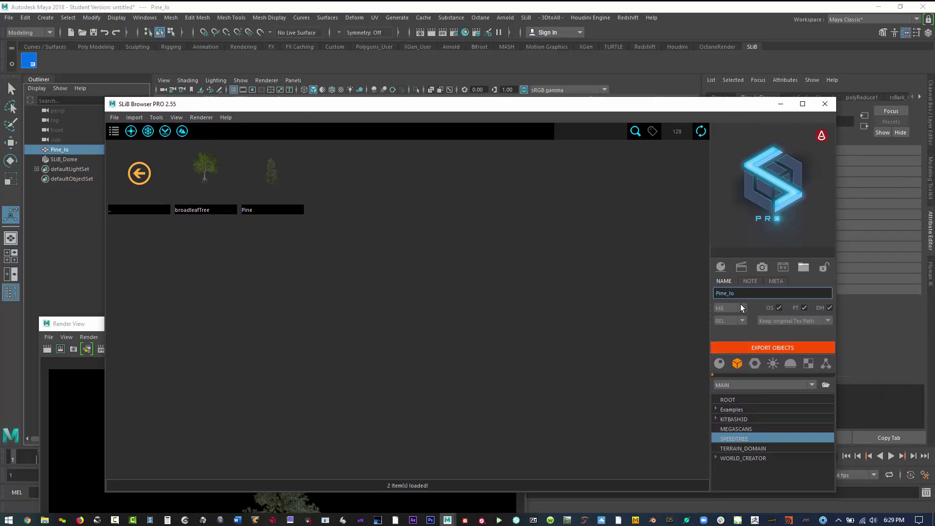
left_click(793, 320)
left_click(788, 331)
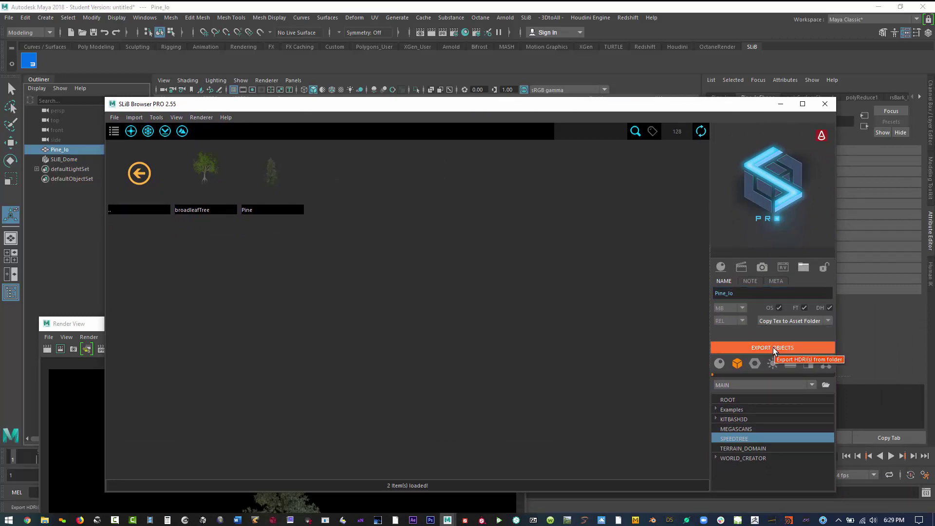
left_click(777, 353)
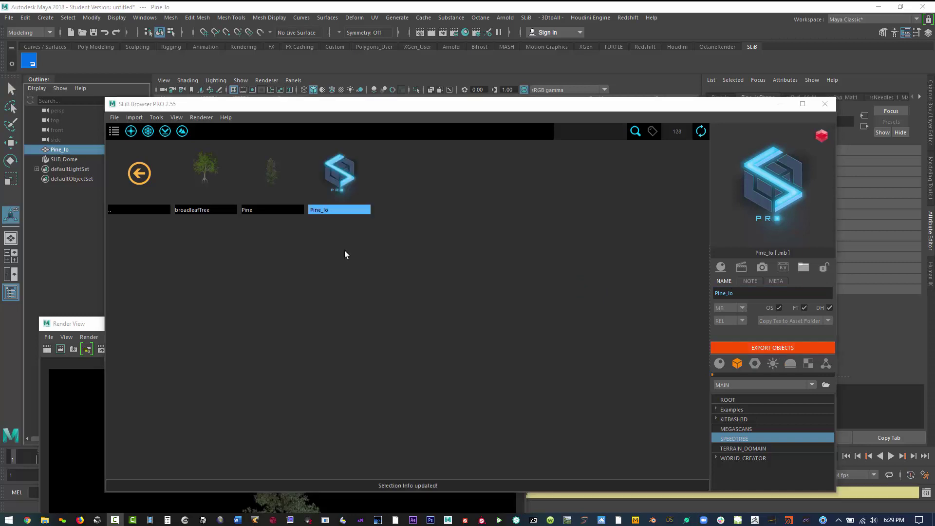
Render a preview and make it the Pine_lo asset's thumbnail.
left_click(741, 266)
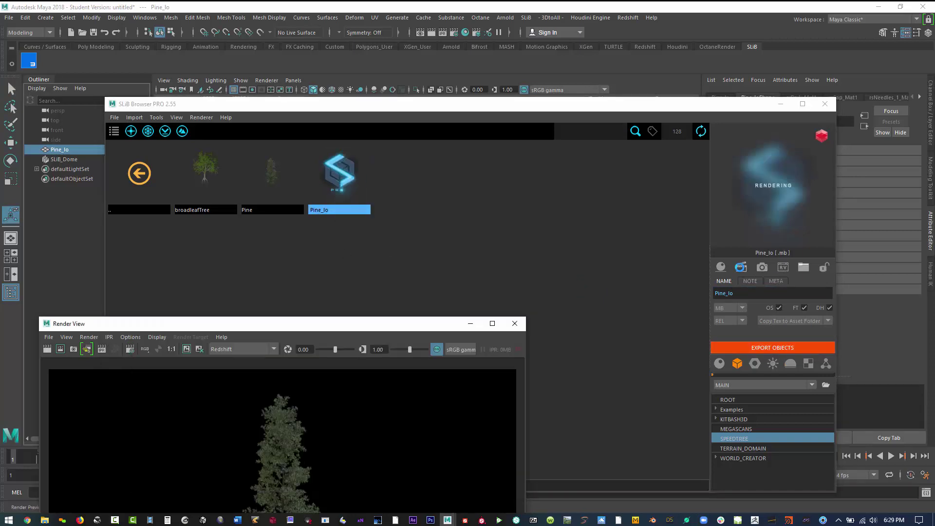
right_click(770, 175)
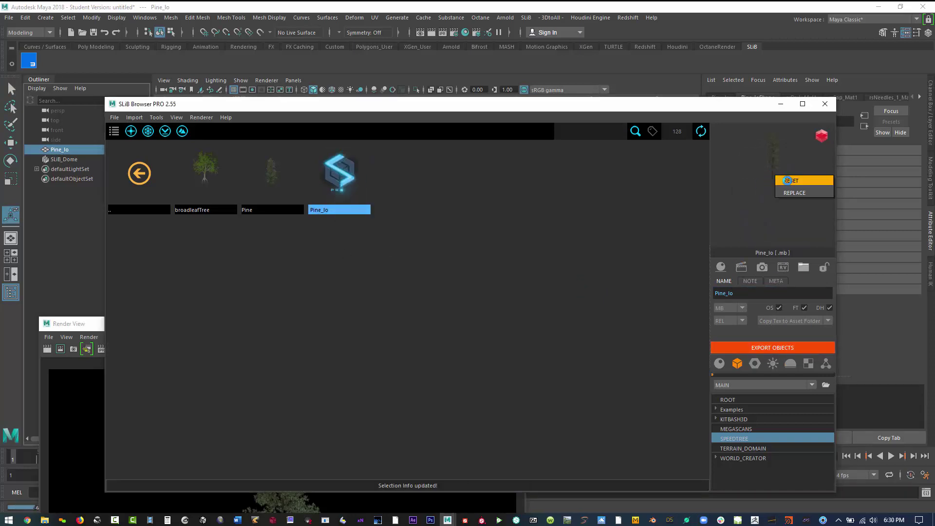
left_click(801, 192)
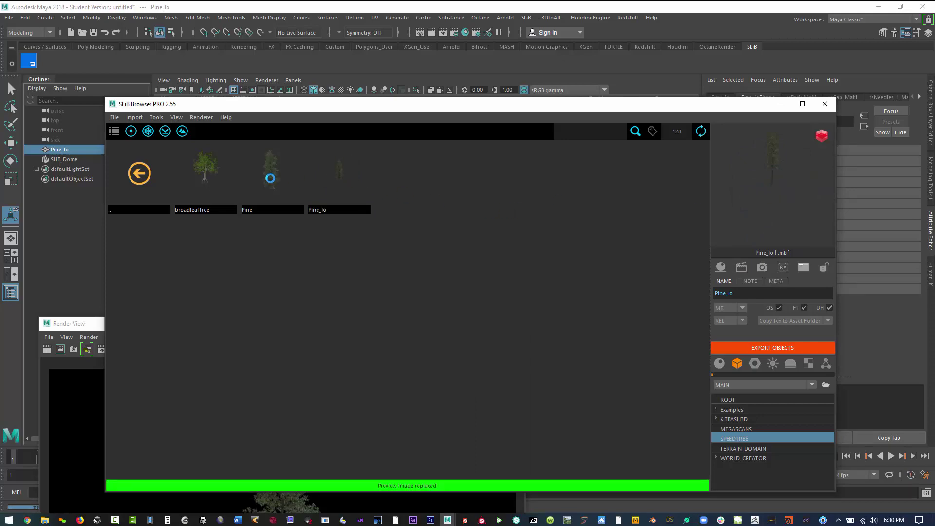
Delete the Pine_lo tree from the Maya scene.
left_click(781, 103)
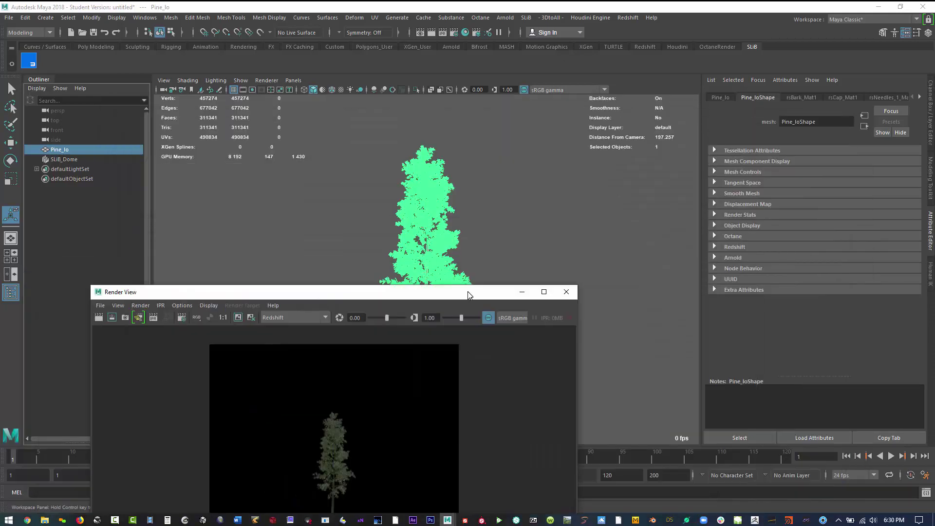
left_click_drag(418, 326, 590, 390)
left_click_drag(358, 214, 522, 302)
key("Delete")
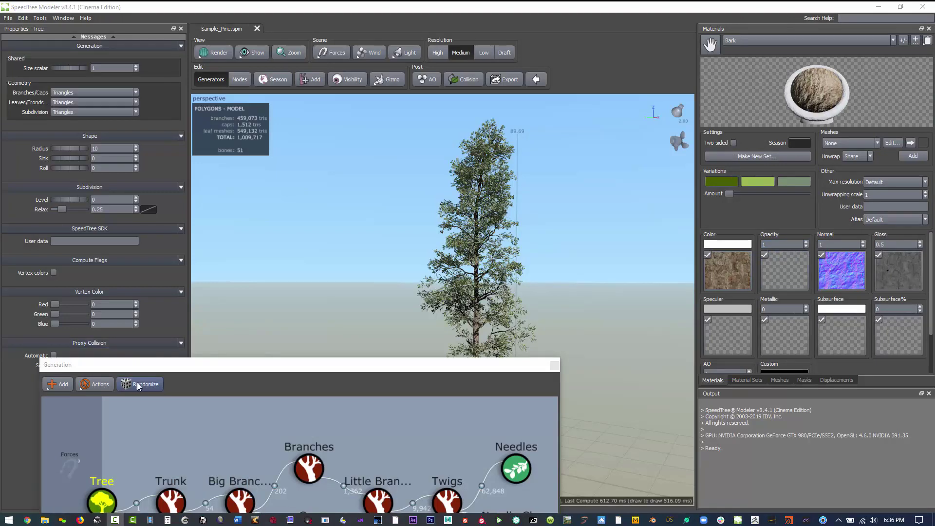
Randomize the pine several times, discarding manual edits, then open the Sample_Pine.fbx mesh export window.
left_click(155, 387)
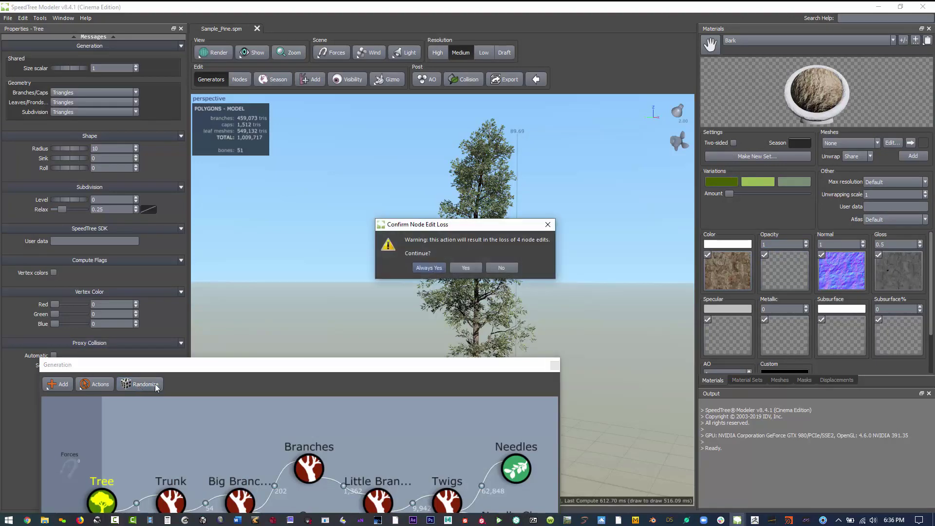
left_click(427, 267)
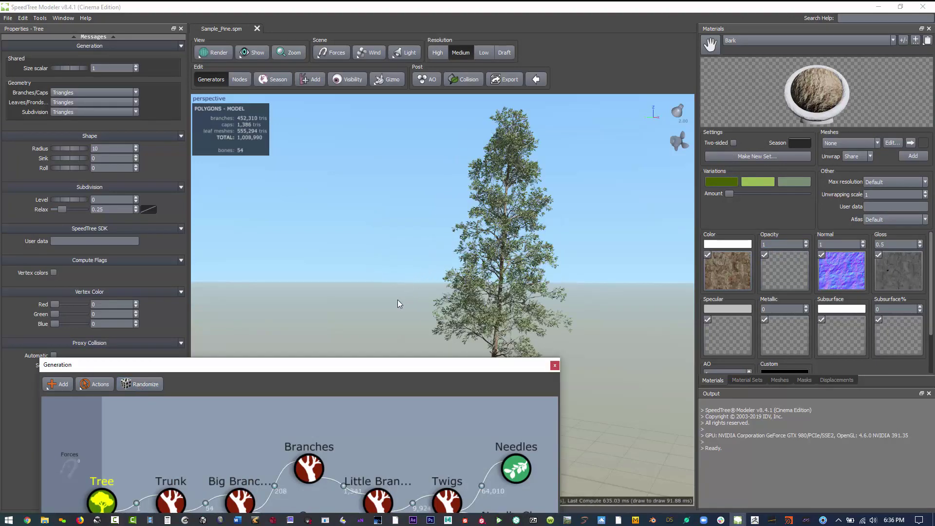
left_click(138, 384)
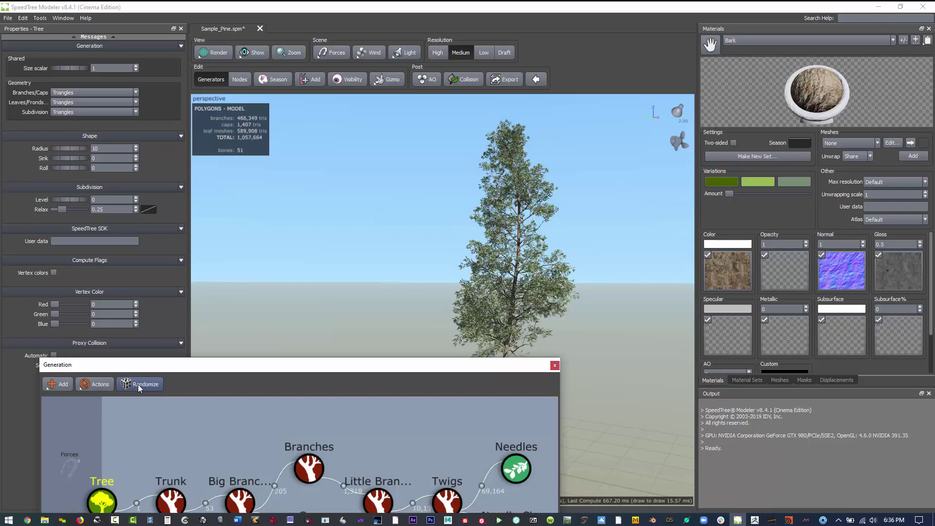
left_click(138, 384)
left_click_drag(274, 366, 314, 347)
left_click(161, 412)
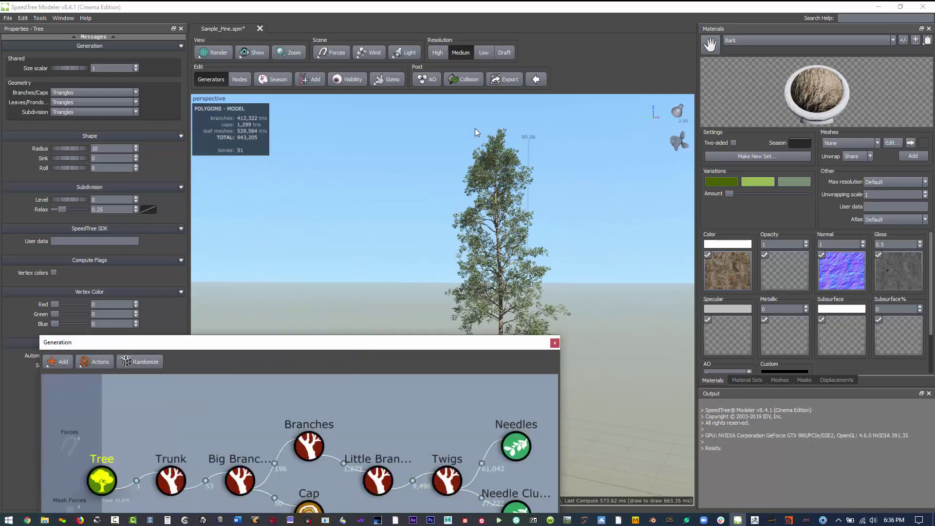
left_click(506, 79)
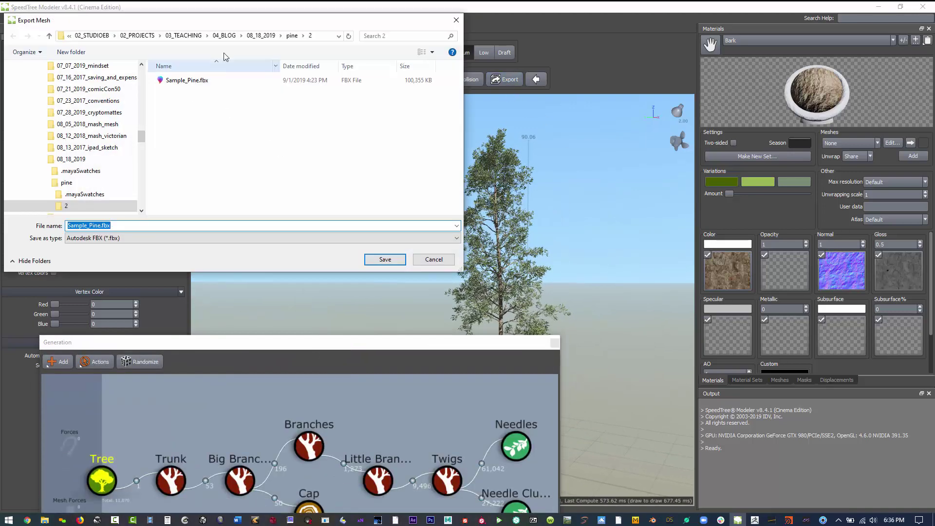